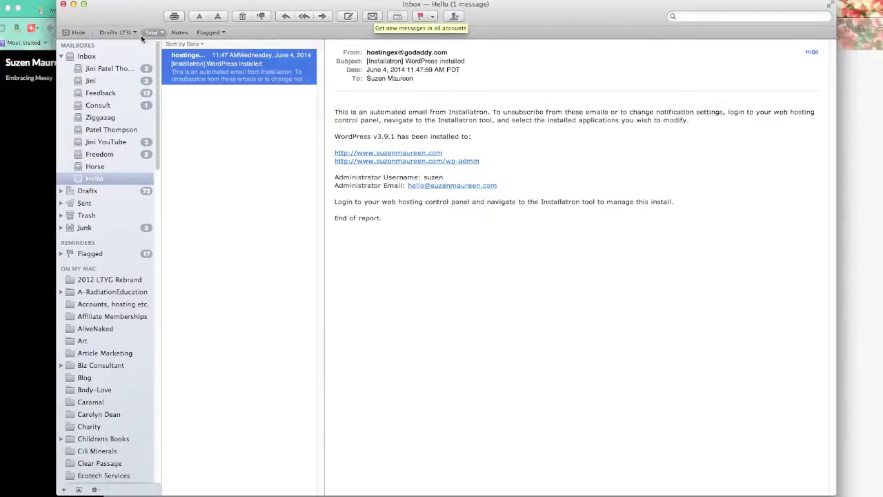
Open Mail's signature preferences and add a new signature for the Hello account
click(7, 4)
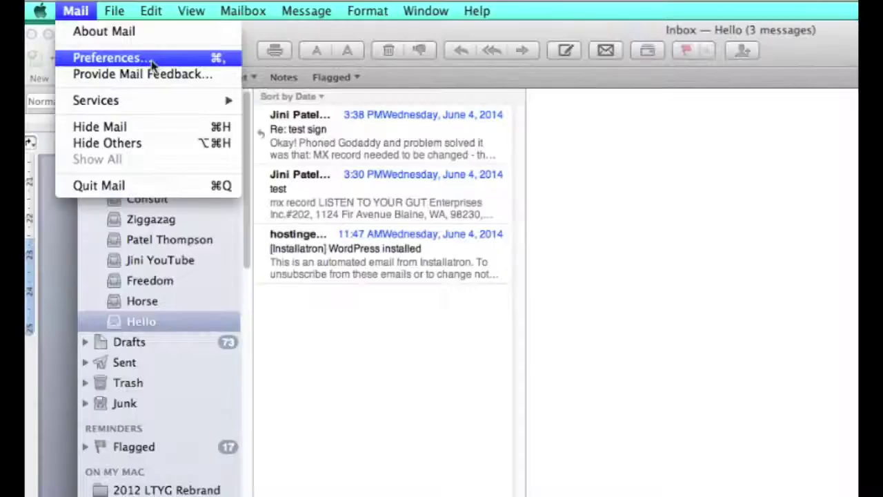
click(153, 62)
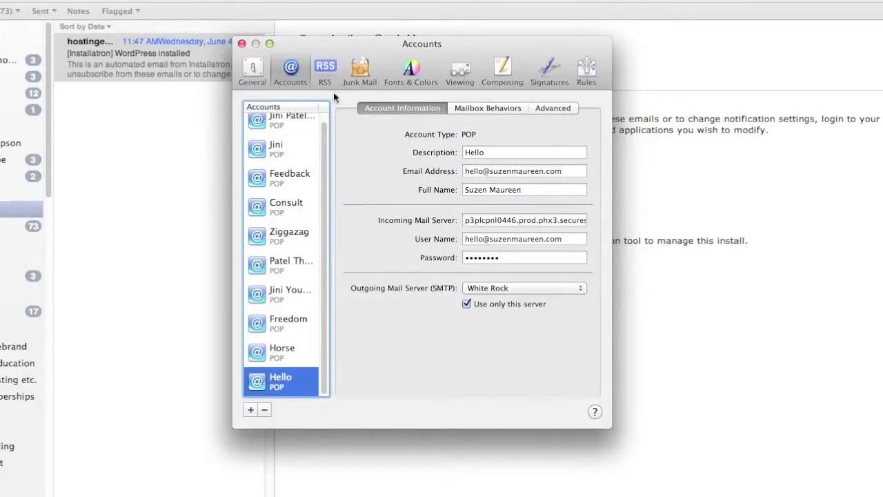
click(549, 72)
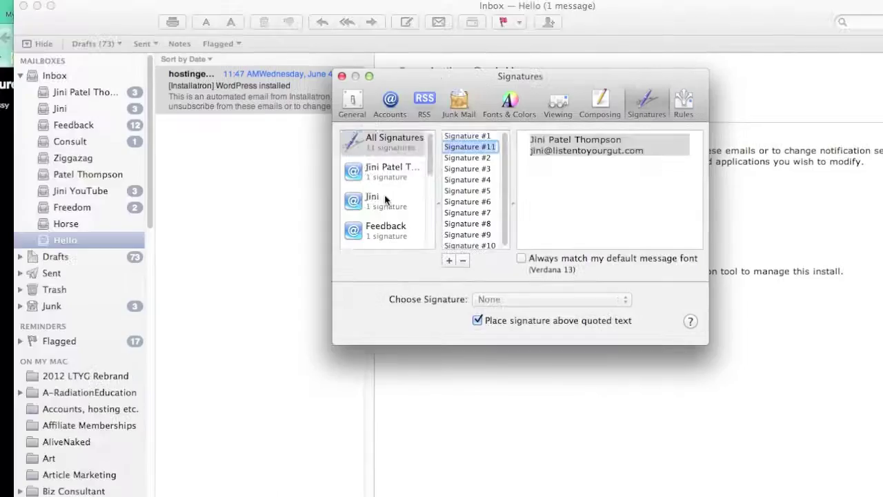
scroll(289, 167, down, 5)
click(287, 199)
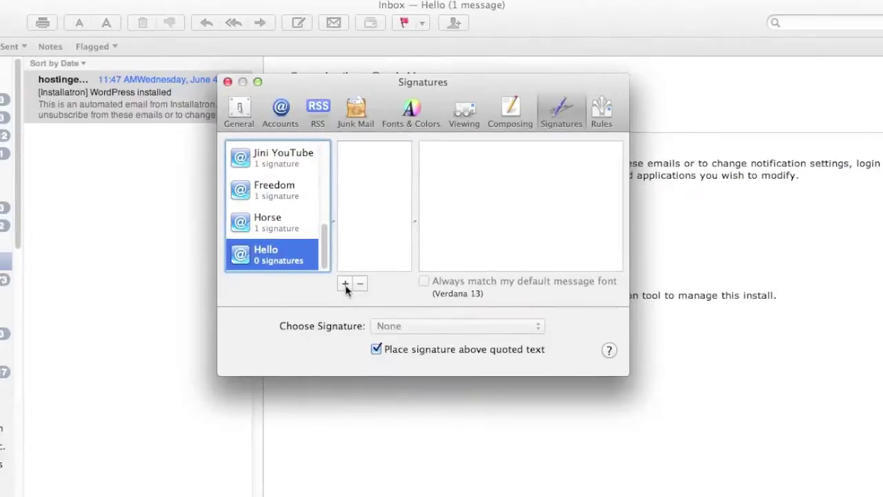
click(450, 260)
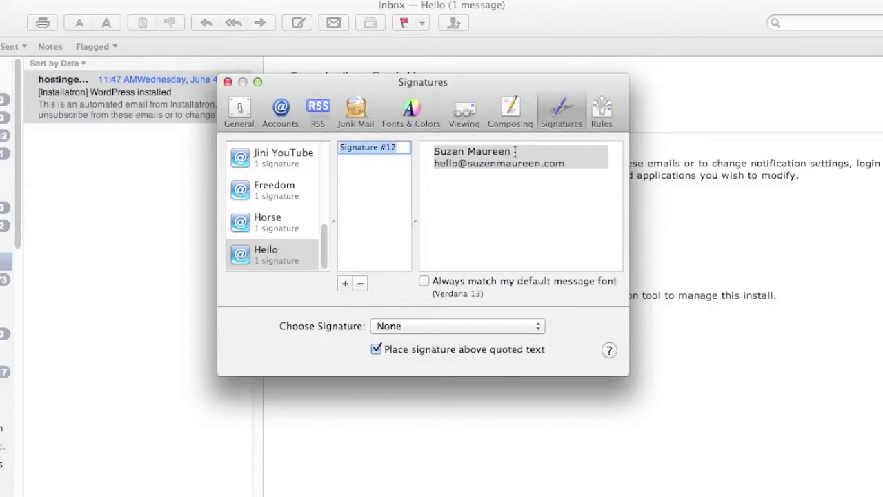
click(583, 169)
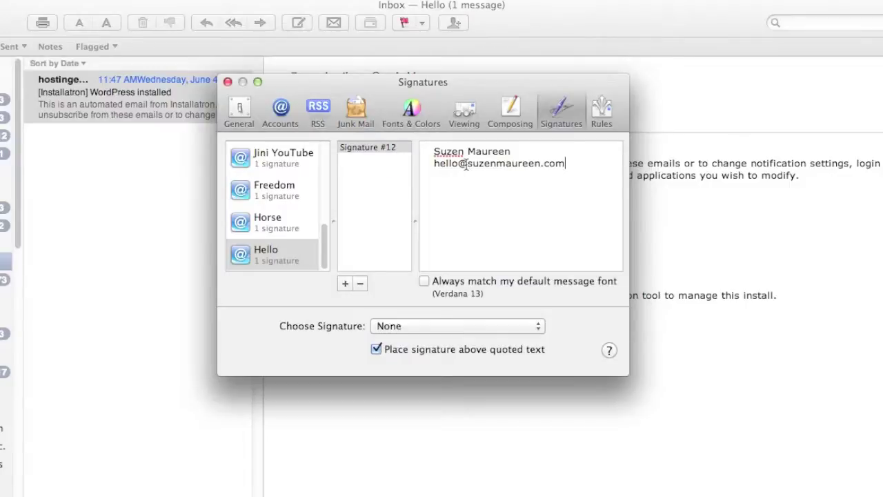
drag(468, 164, 427, 166)
text(www.)
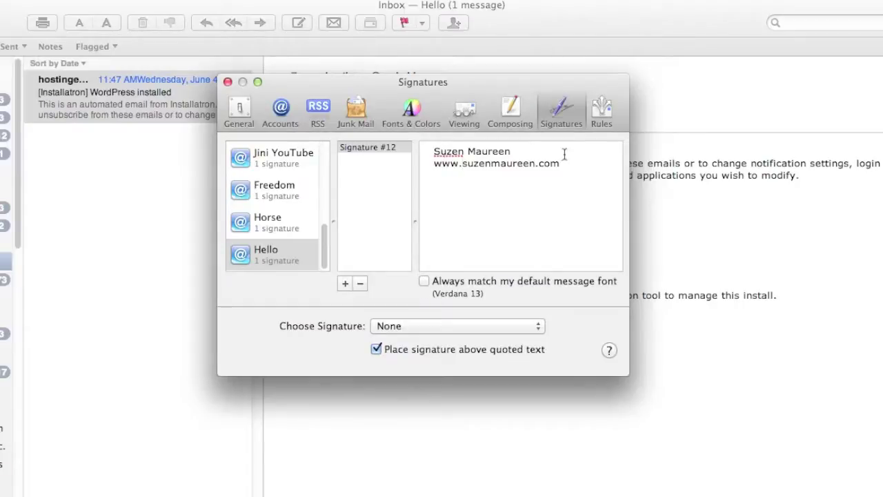
Insert the line "Visual Artist - Embracing Messy" between the name and the website address
click(526, 152)
key(Return)
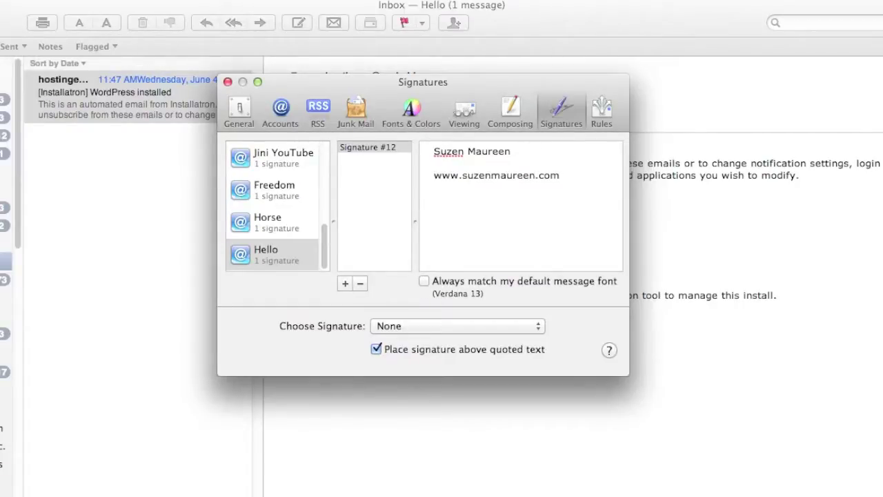
text(Visual Artist)
text(- Embracing Messy)
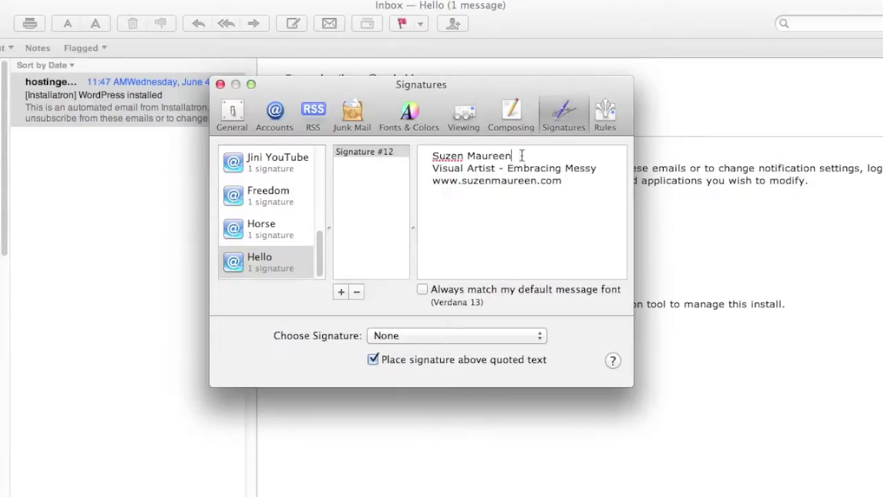
Shorten the full name on the signature's first line to its first three letters
click(524, 156)
key(BackSpace)
key(BackSpace)
key(BackSpace)
key(BackSpace)
key(BackSpace)
key(BackSpace)
key(BackSpace)
key(BackSpace)
key(BackSpace)
key(BackSpace)
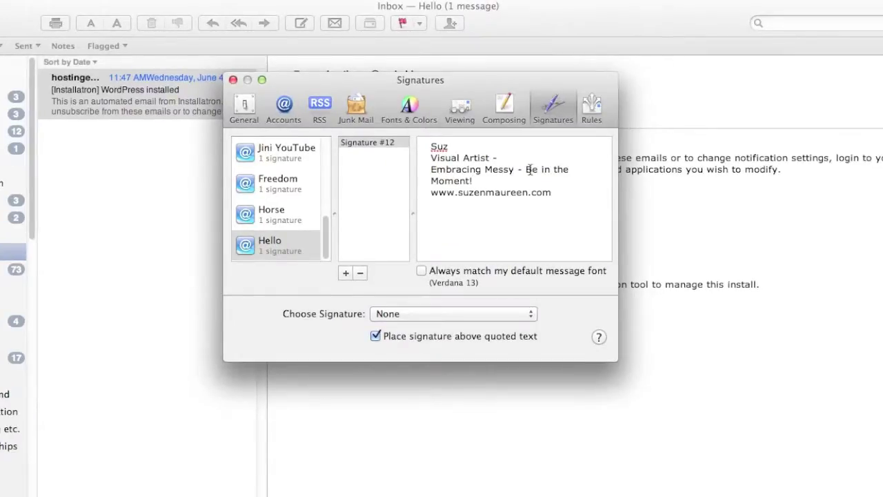
Replace "- Be in the Moment!" after "Embracing Messy" with "- Spontaneous Creativity"
shift+click(515, 170)
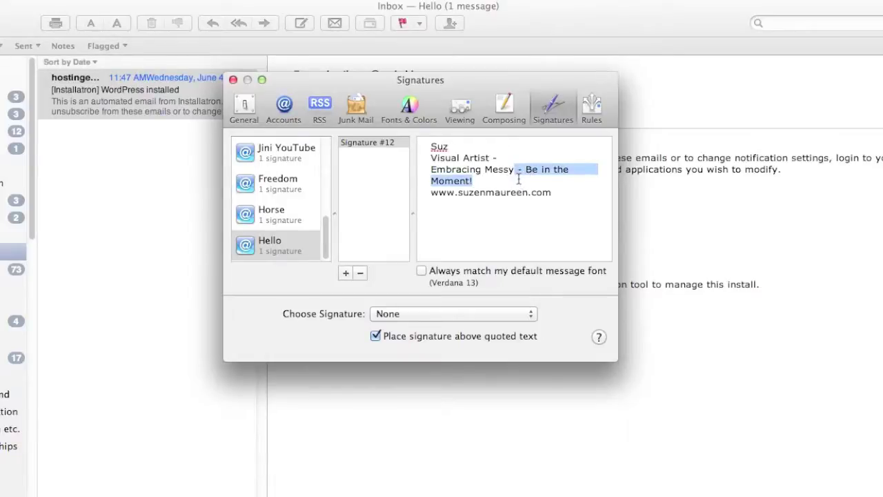
key(BackSpace)
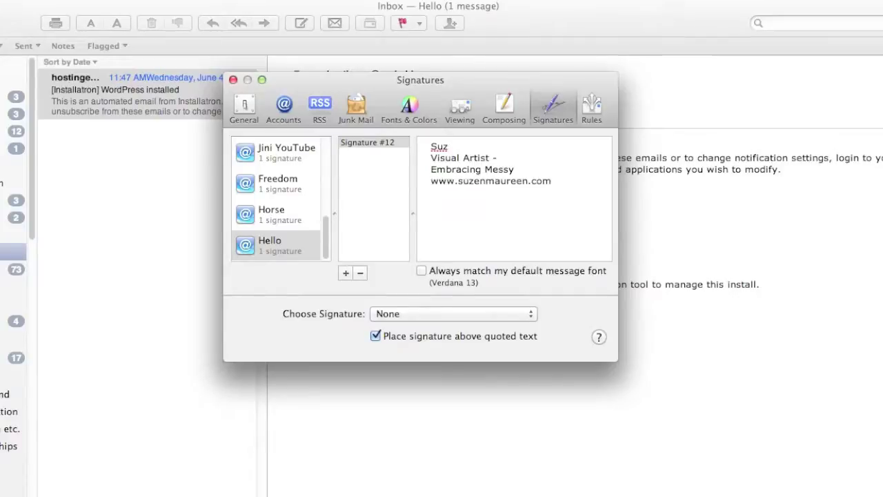
text(- Spontaneous C)
key(Return)
text(Creativi)
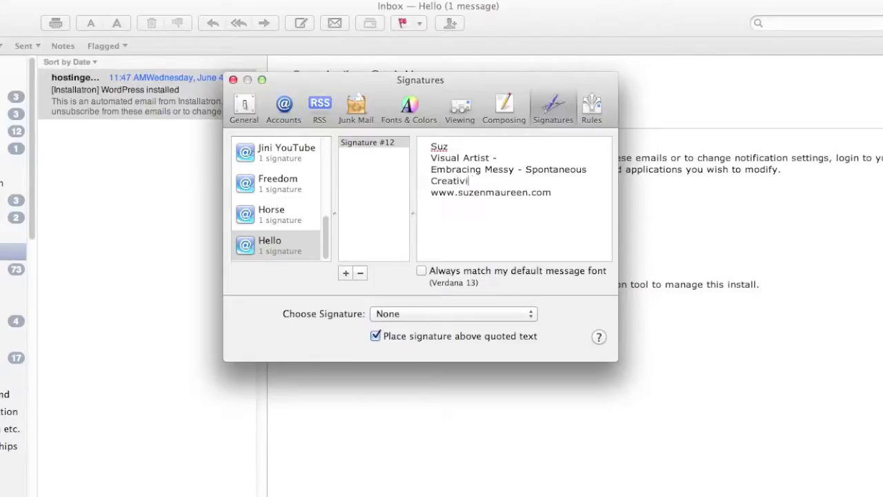
text(ty)
Delete the "Visual Artist -" line from the signature
drag(503, 158, 427, 158)
key(BackSpace)
key(BackSpace)
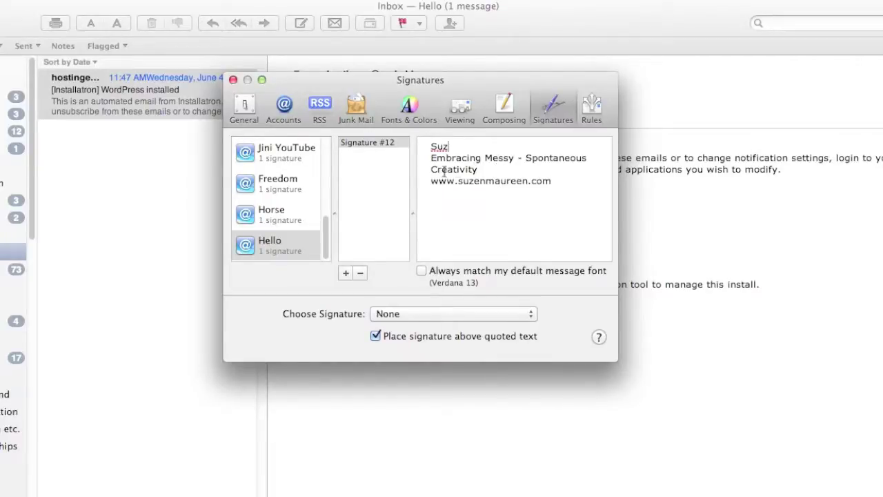
Copy the signature's name and tagline lines and paste them into a blank Word document
triple_click(483, 169)
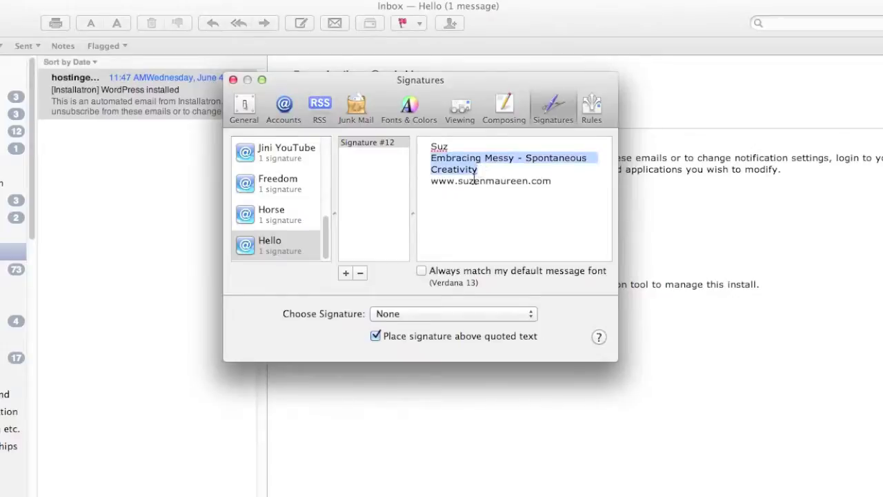
click(475, 157)
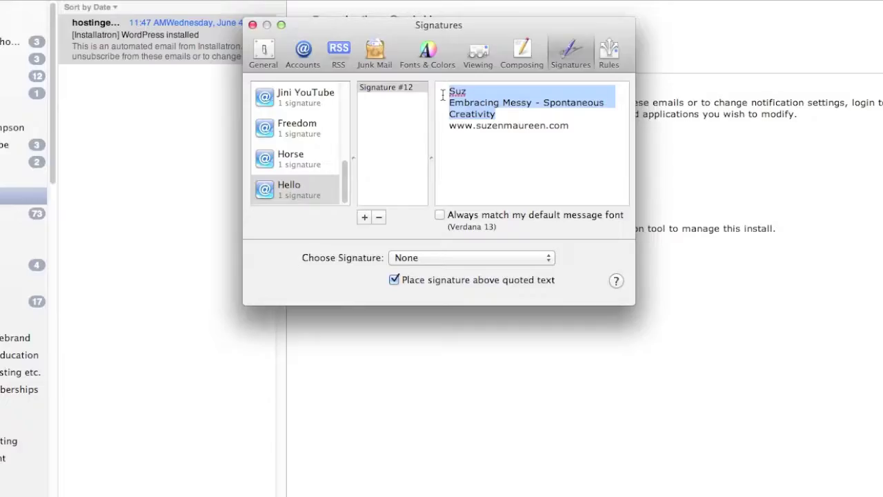
right_click(488, 103)
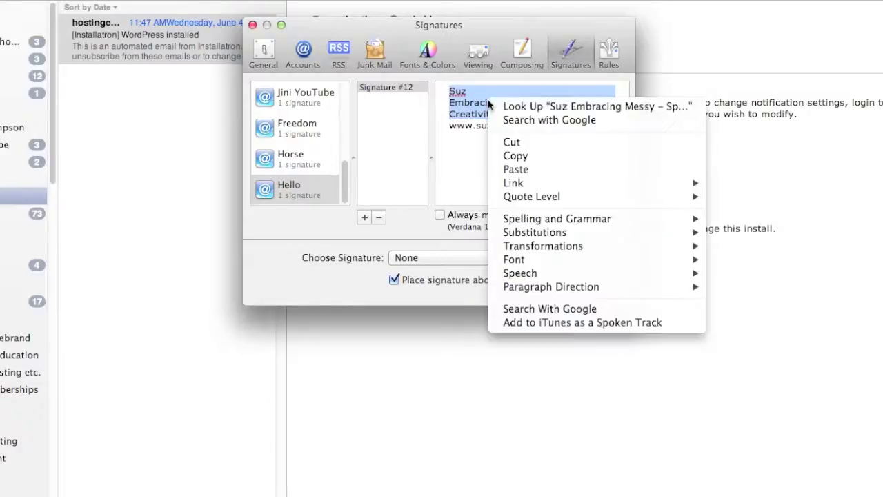
click(521, 157)
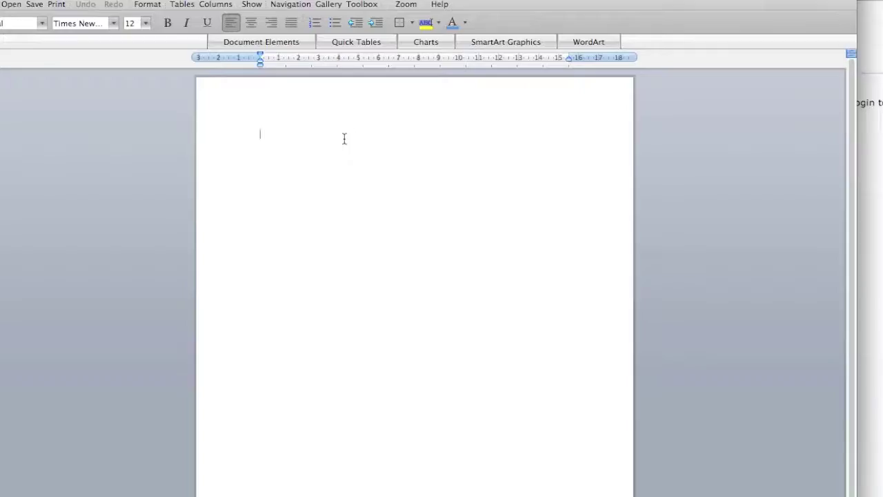
key(super+v)
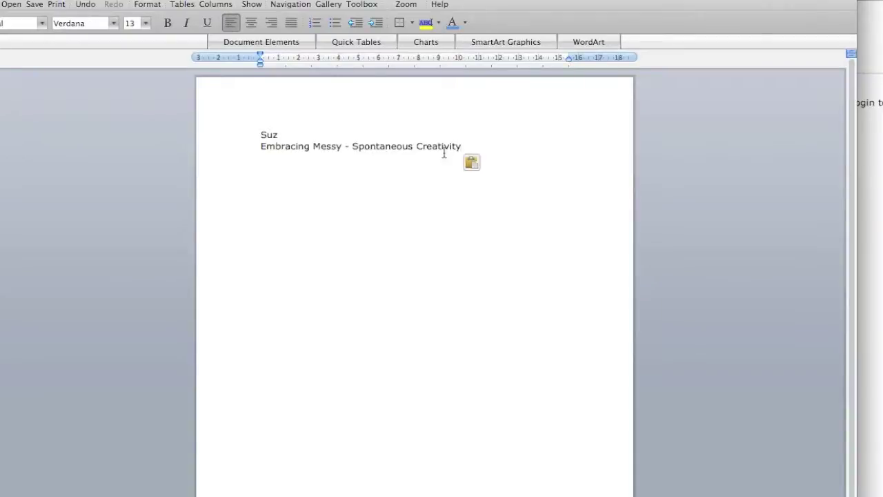
Italicize the tagline "Embracing Messy - Spontaneous Creativity" in the document
drag(461, 147, 242, 144)
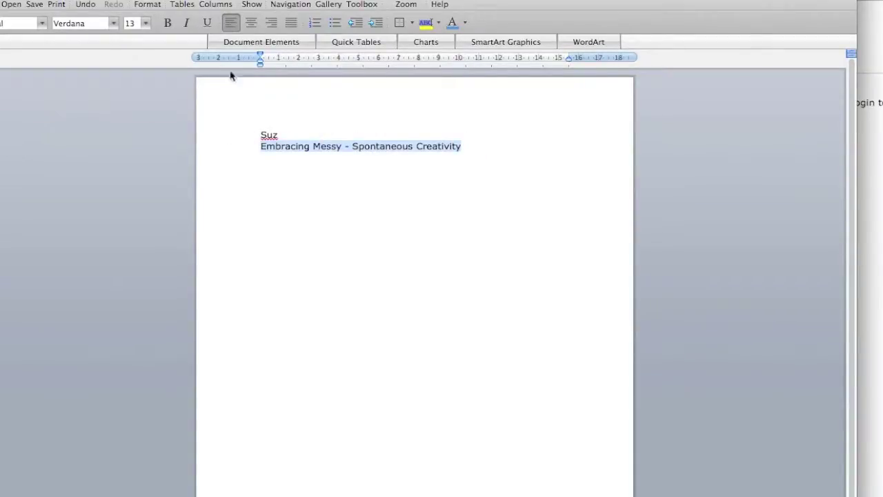
click(186, 24)
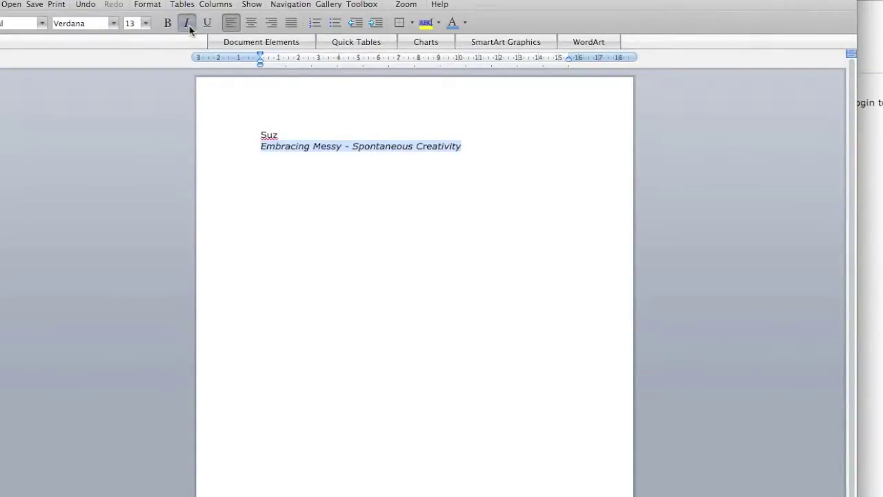
click(471, 151)
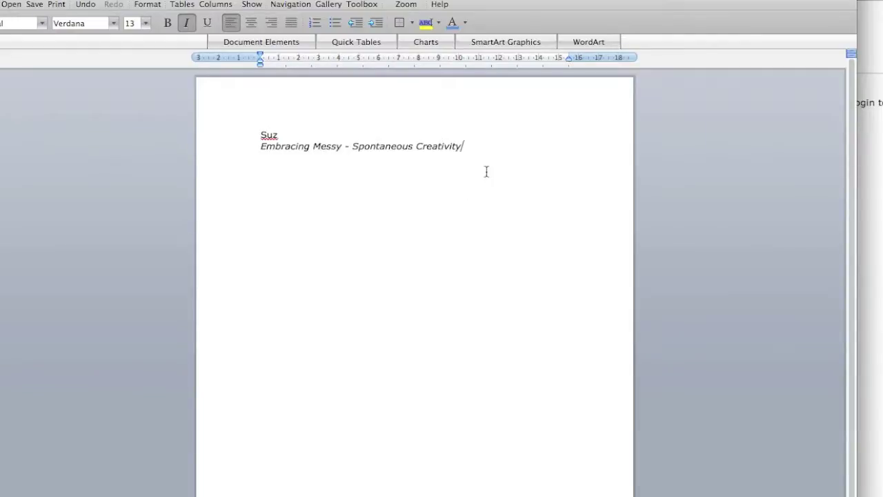
Format the tagline in the Mistral font at size 18
key(shift+Home)
click(113, 23)
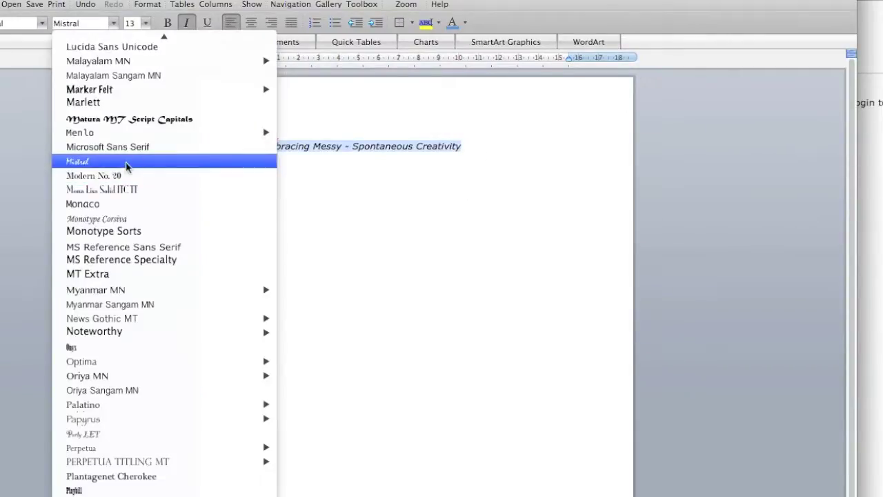
click(126, 163)
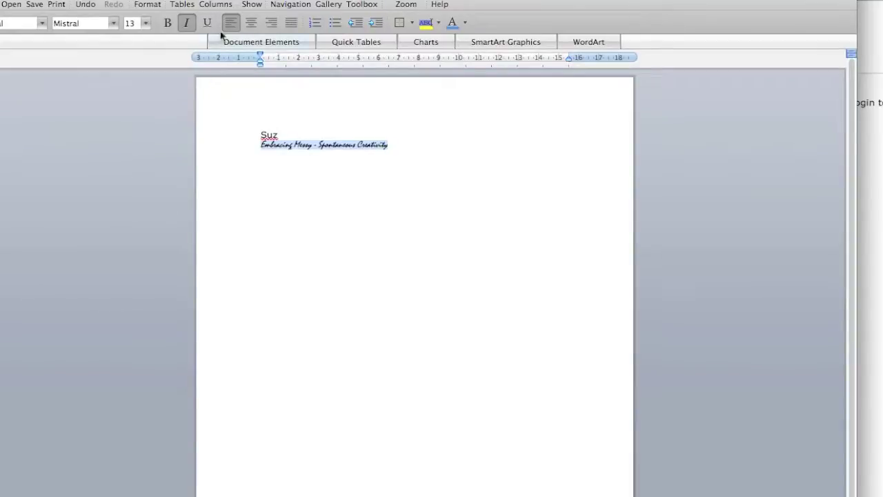
click(145, 24)
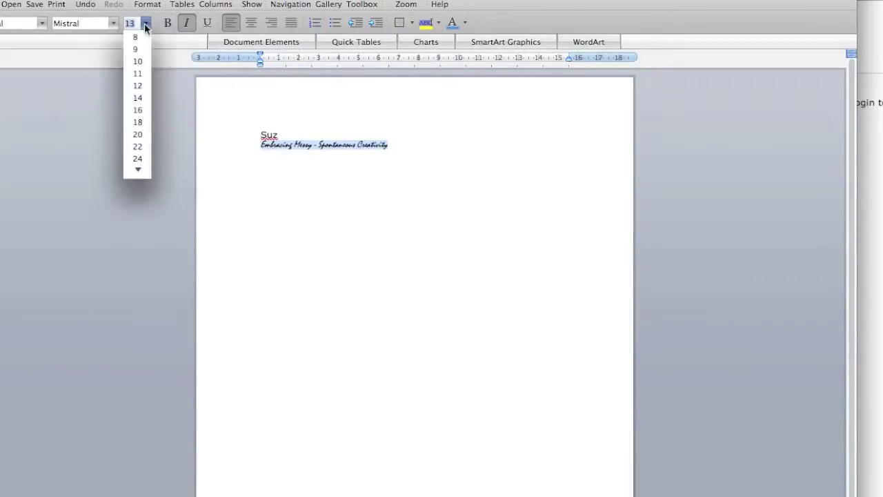
click(138, 122)
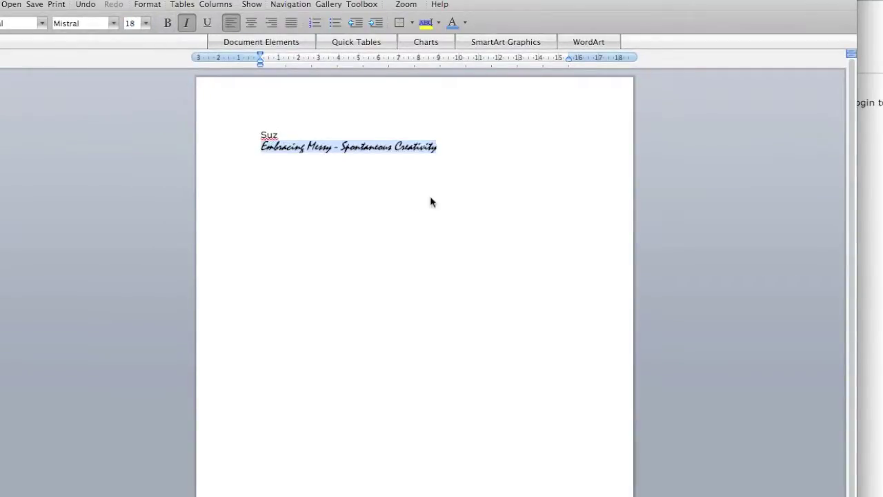
click(436, 146)
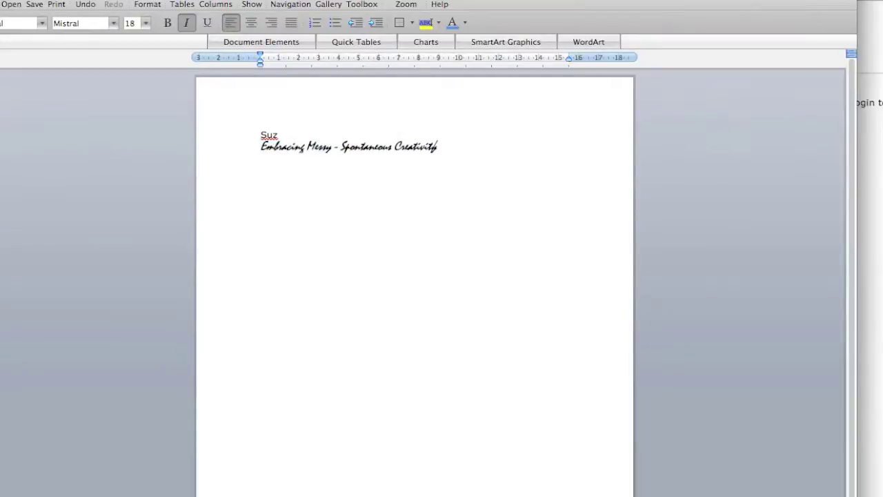
Change the tagline's font to Curlz MT
drag(436, 147, 262, 145)
click(113, 24)
click(135, 480)
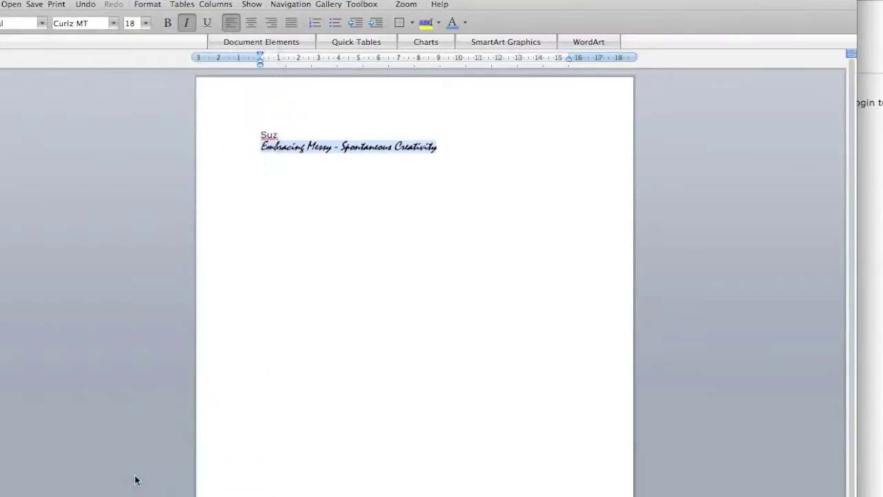
click(489, 158)
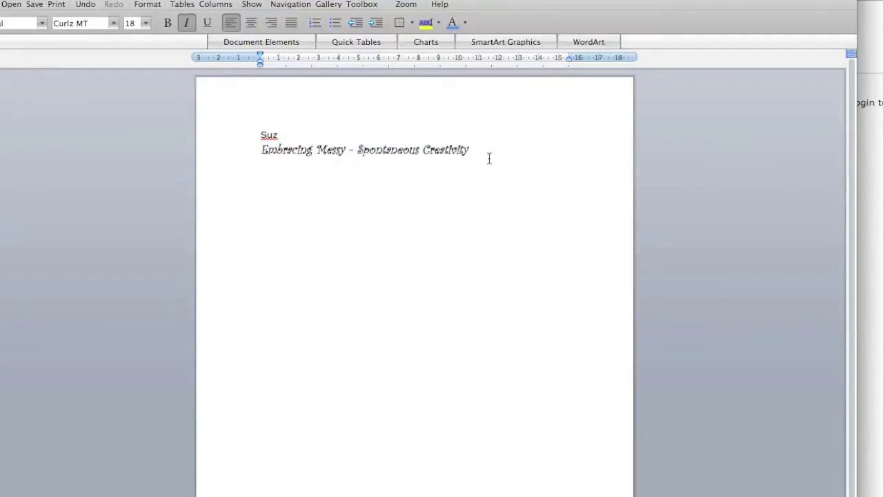
Copy the name and formatted tagline from Word and paste them over the plain versions in the Mail signature
drag(474, 149, 258, 135)
right_click(300, 147)
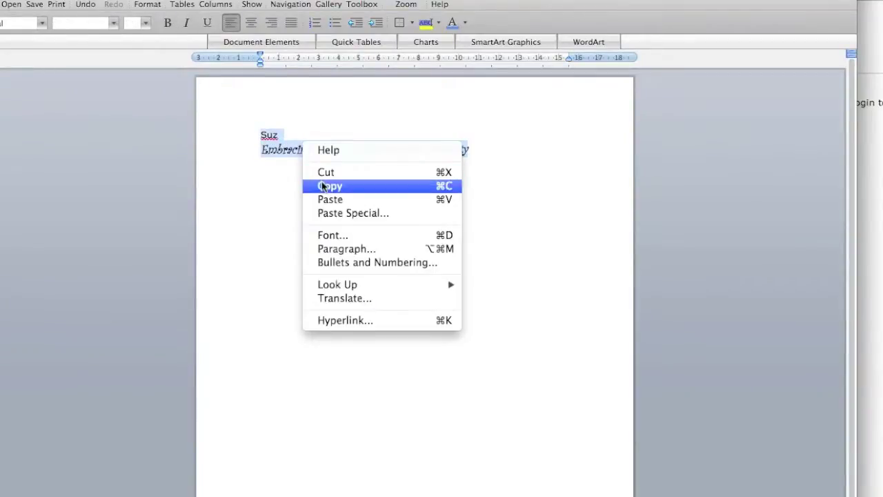
click(323, 187)
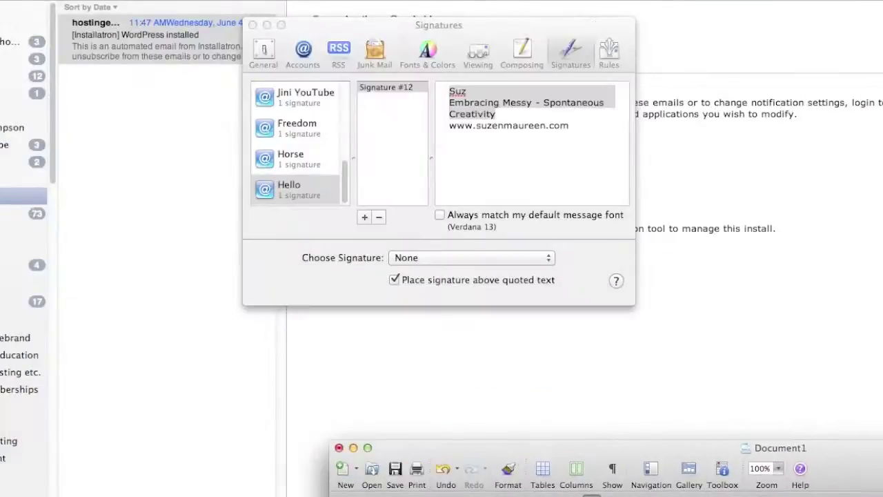
click(478, 144)
key(BackSpace)
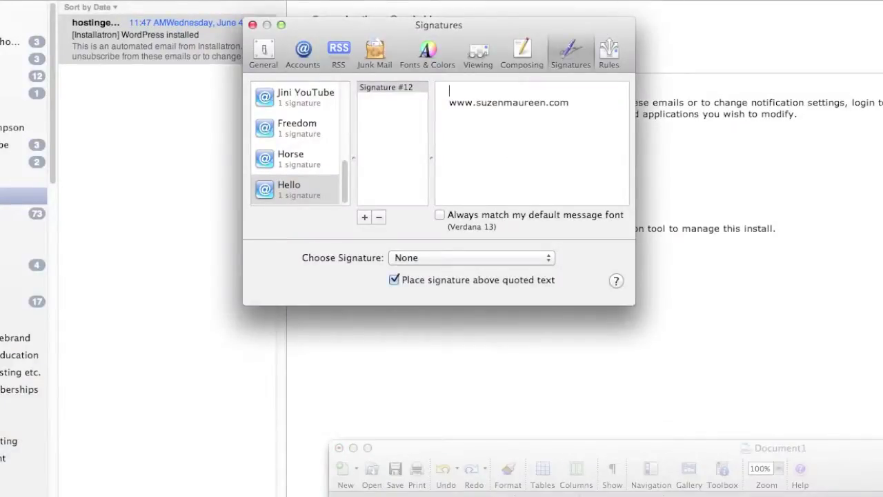
key(super+v)
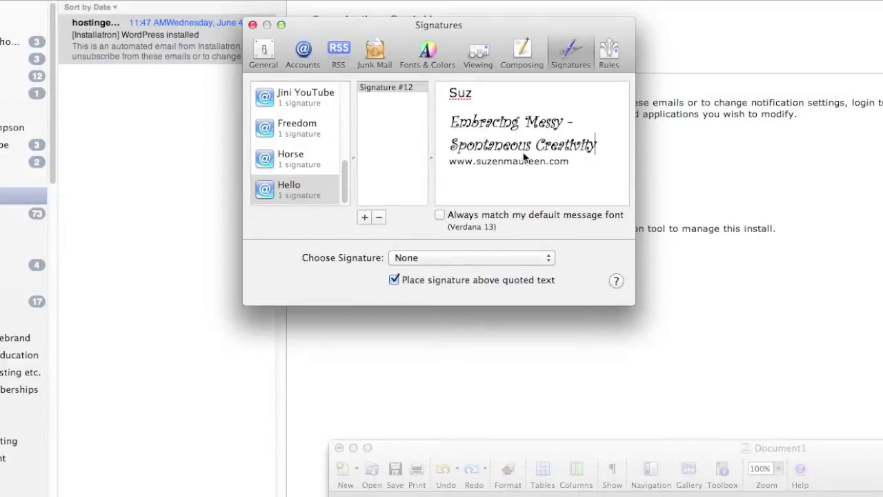
View the Horse account's signature for comparison and return to the Hello account's signature
click(315, 160)
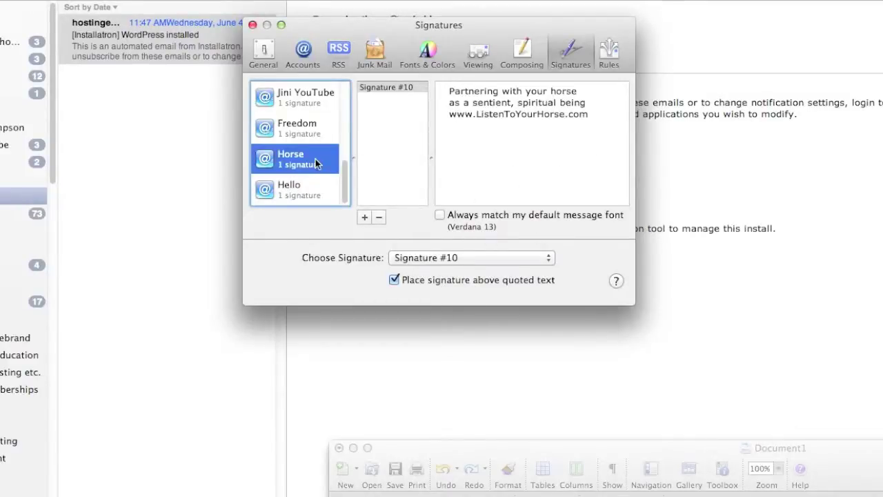
click(322, 190)
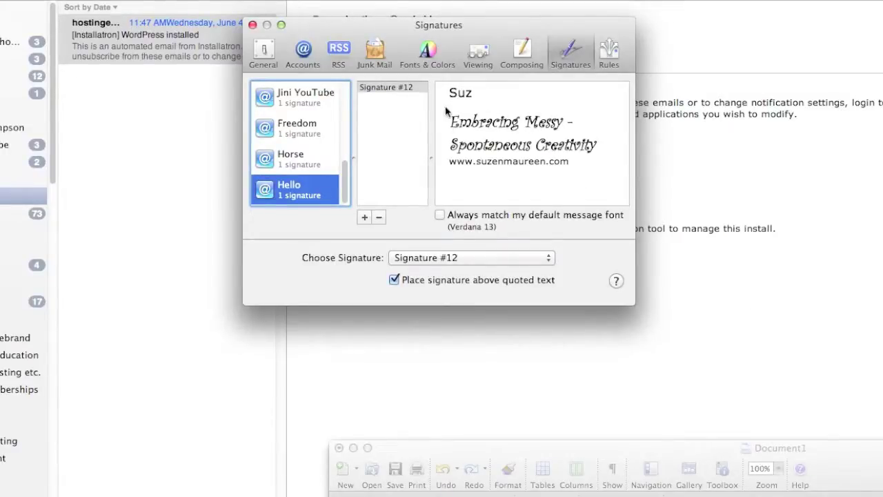
Start a new message from the Hello account's inbox to check how its signature appears
key(super+w)
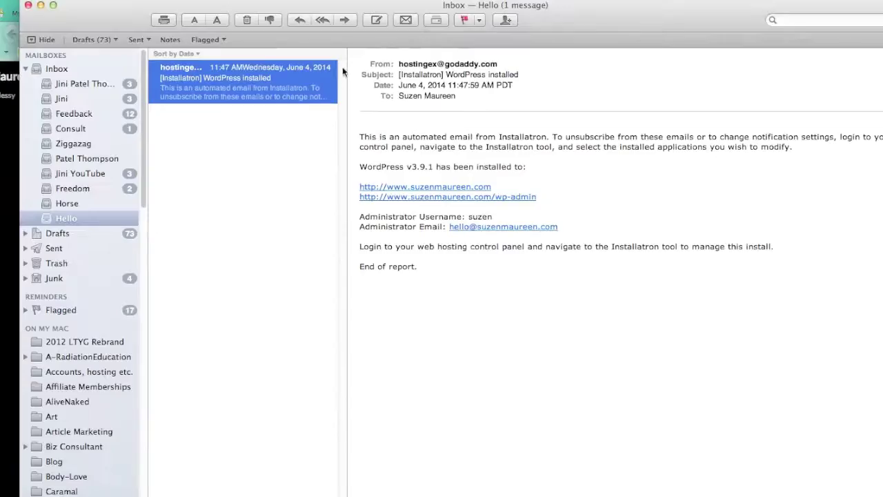
key(super+n)
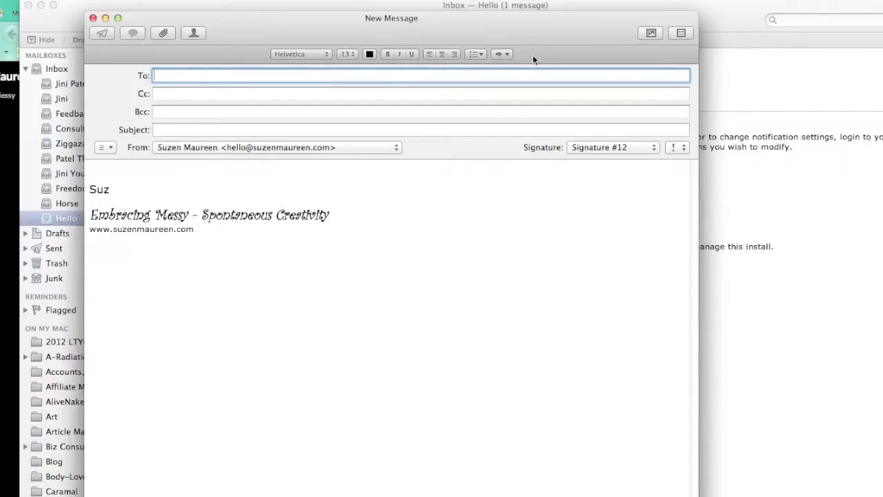
drag(537, 32, 882, 168)
Uncover the Signatures window and delete the name line from the Hello account's signature
click(653, 20)
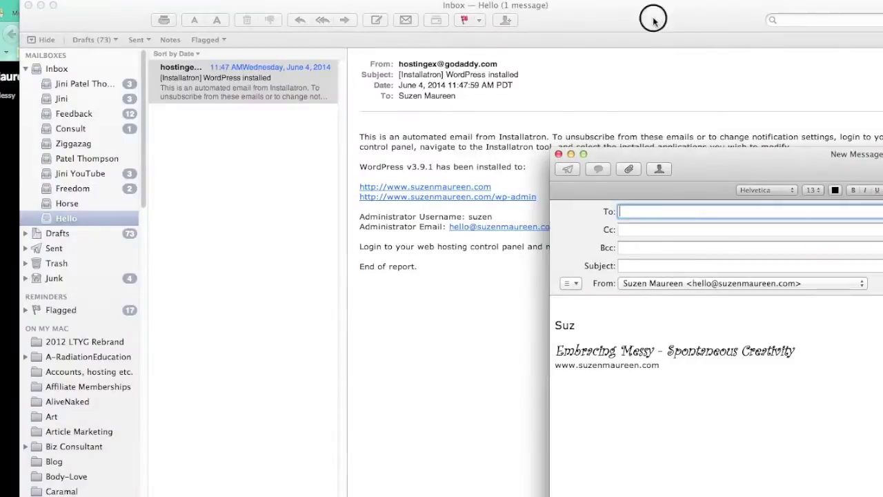
drag(653, 20, 645, 278)
click(586, 128)
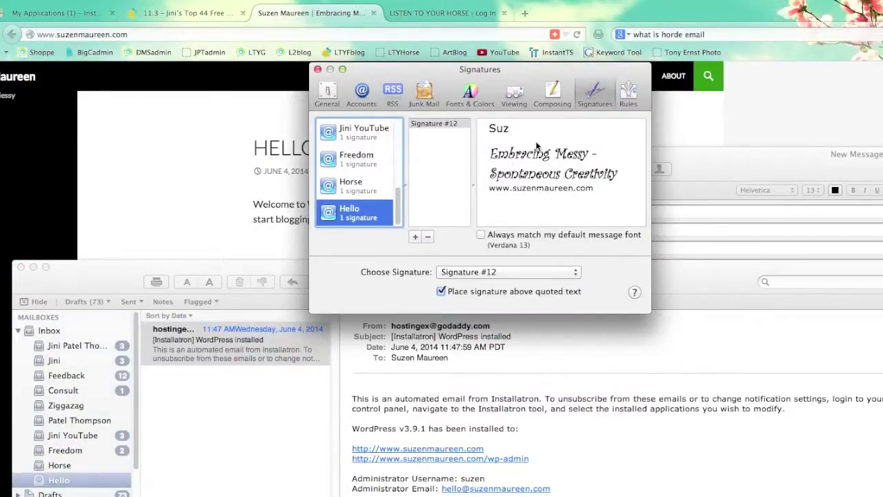
drag(518, 135, 465, 122)
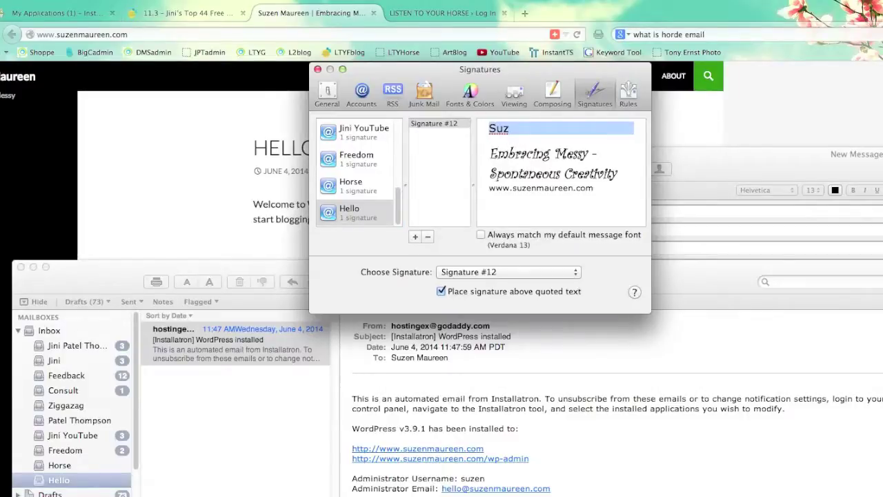
key(BackSpace)
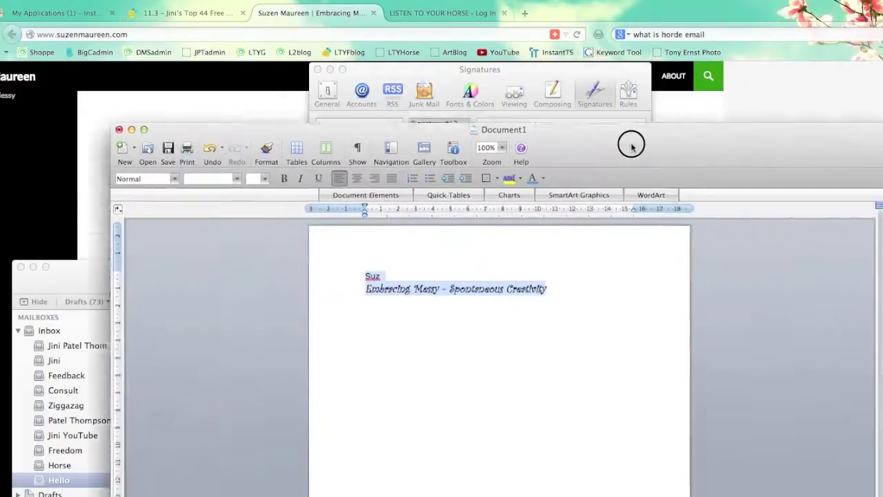
Switch to the Word document and delete the name line above the tagline
drag(632, 145, 516, 38)
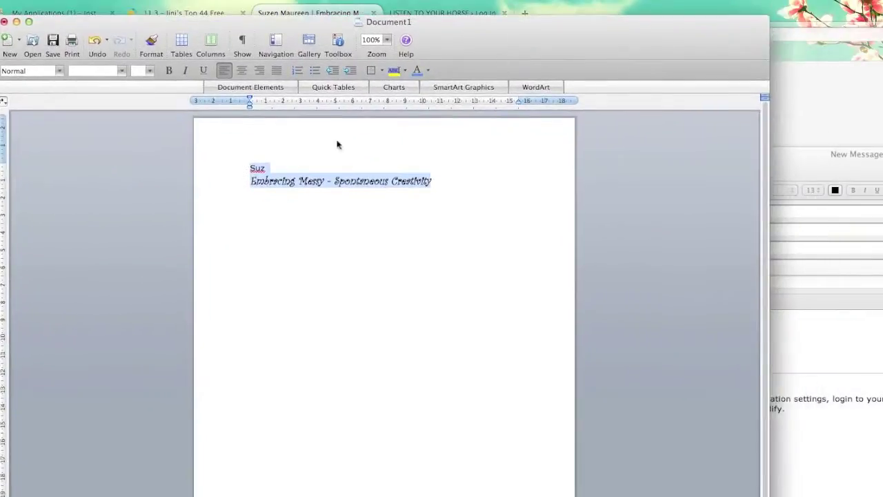
click(275, 168)
click(227, 172)
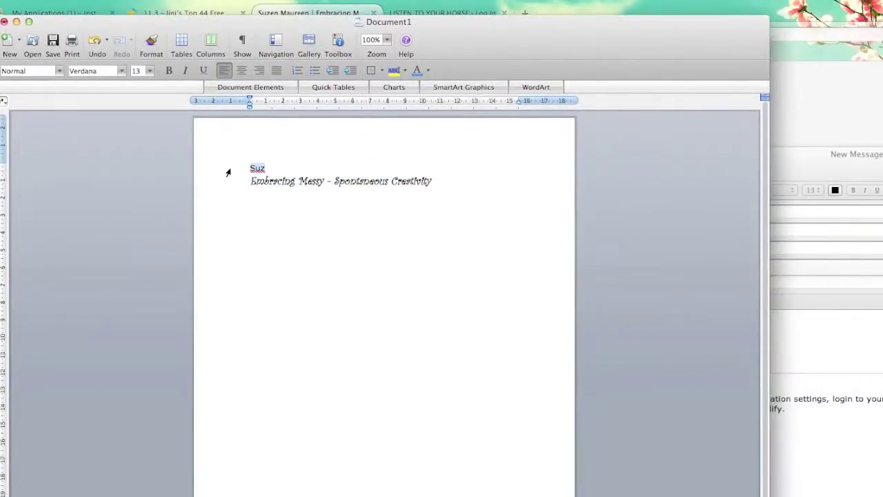
key(Delete)
key(Delete)
Colour the whole tagline in a teal shade from the theme colors
click(235, 172)
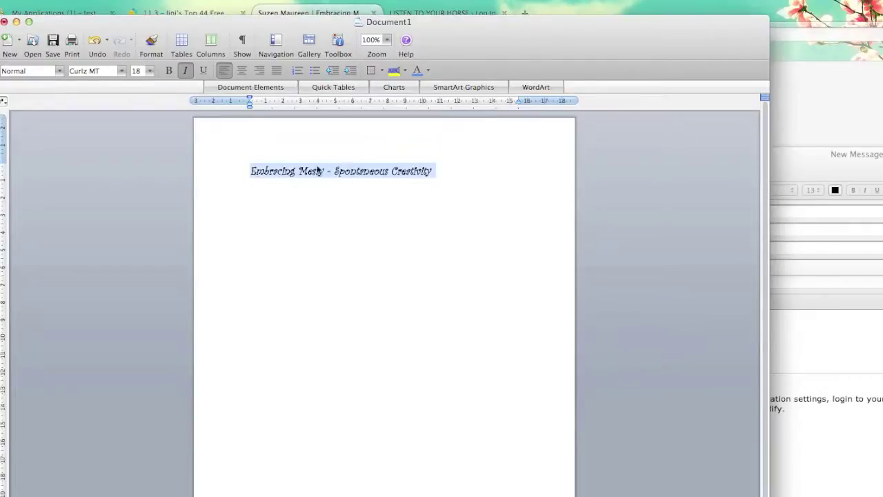
click(429, 70)
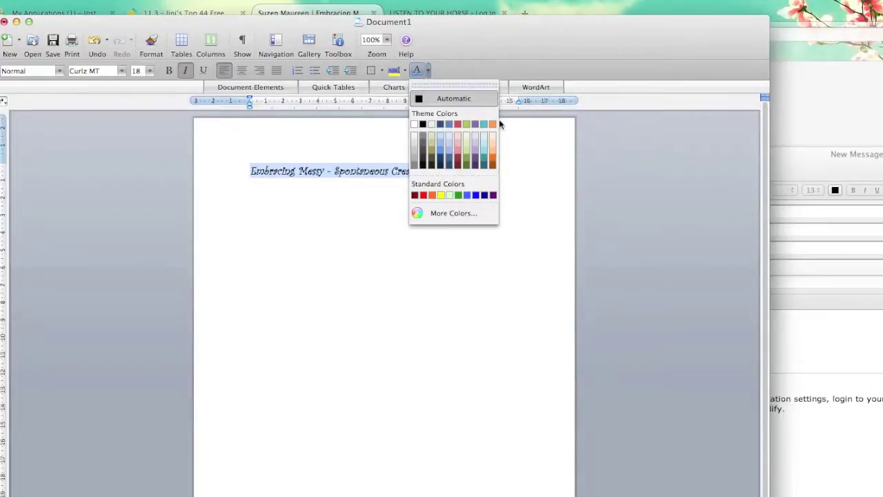
click(484, 161)
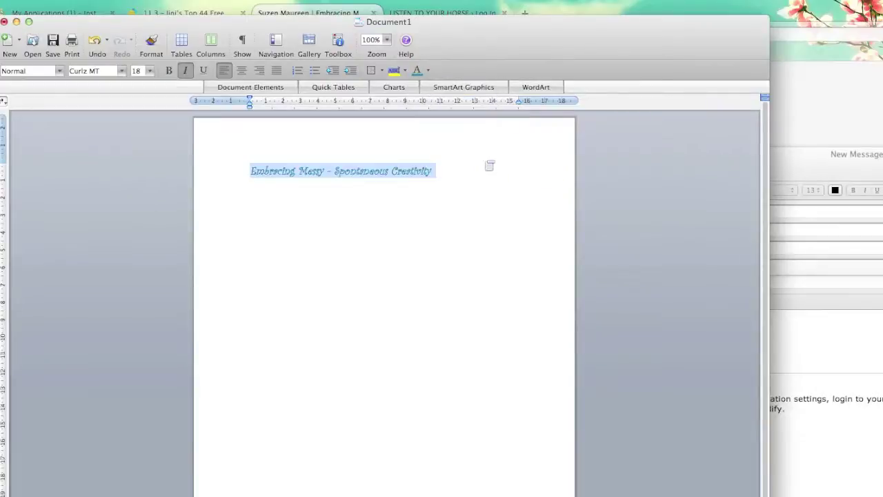
click(487, 190)
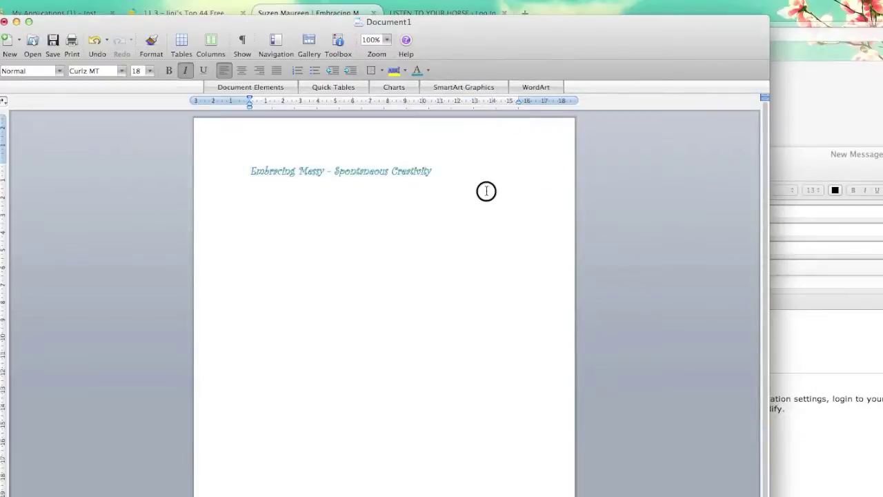
Try to darken the tagline's teal with the brightness setting of the custom color wheel
click(428, 72)
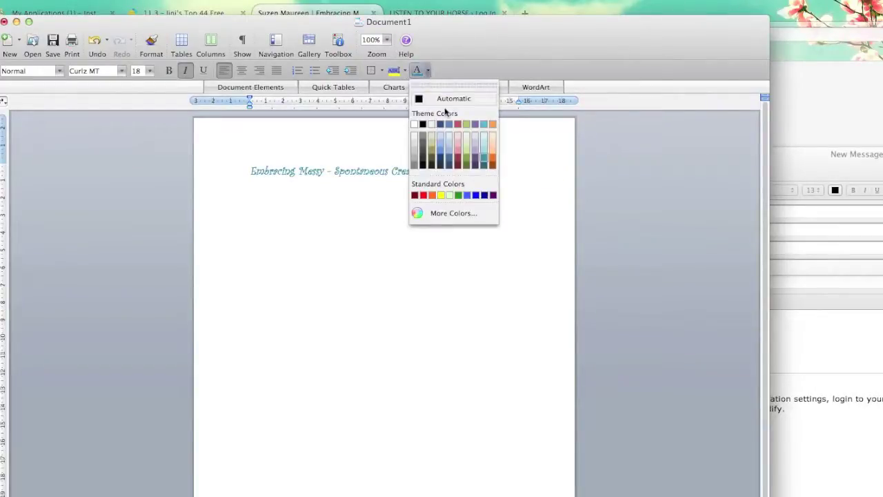
click(454, 215)
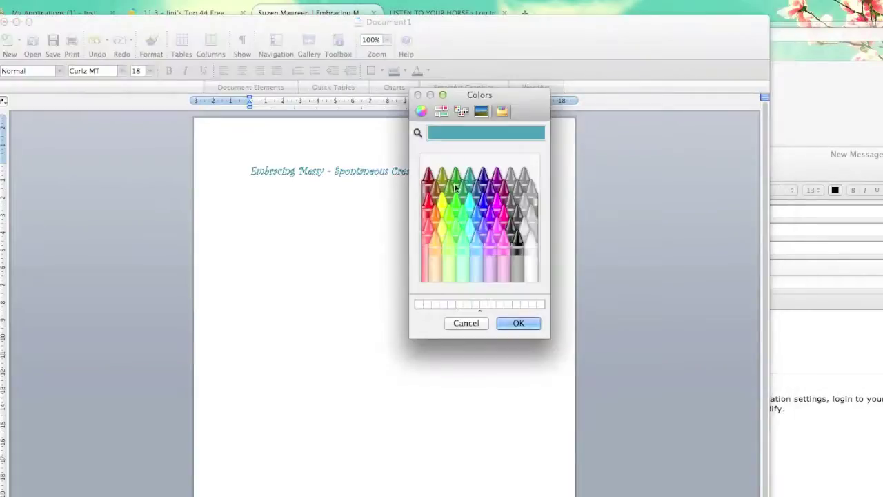
click(421, 111)
drag(447, 95, 591, 93)
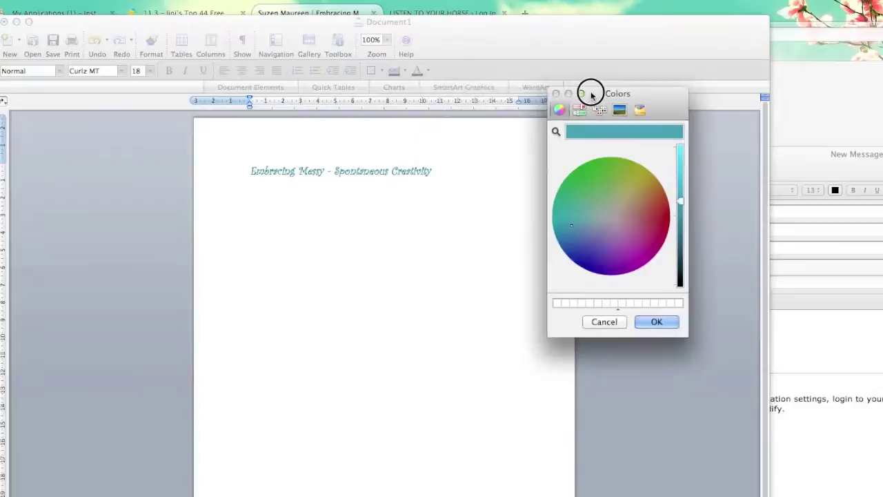
click(681, 221)
click(414, 171)
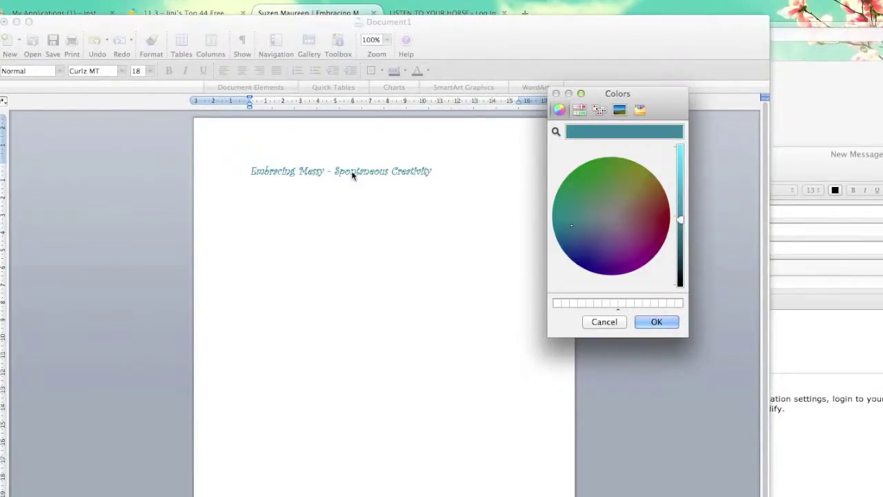
click(662, 323)
Select the full tagline and give it a darker teal custom color
drag(445, 171, 243, 171)
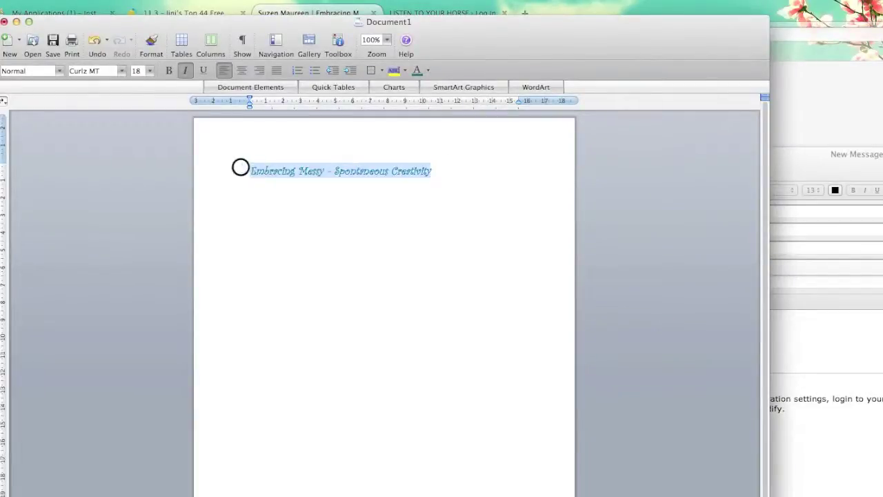
click(428, 70)
click(426, 213)
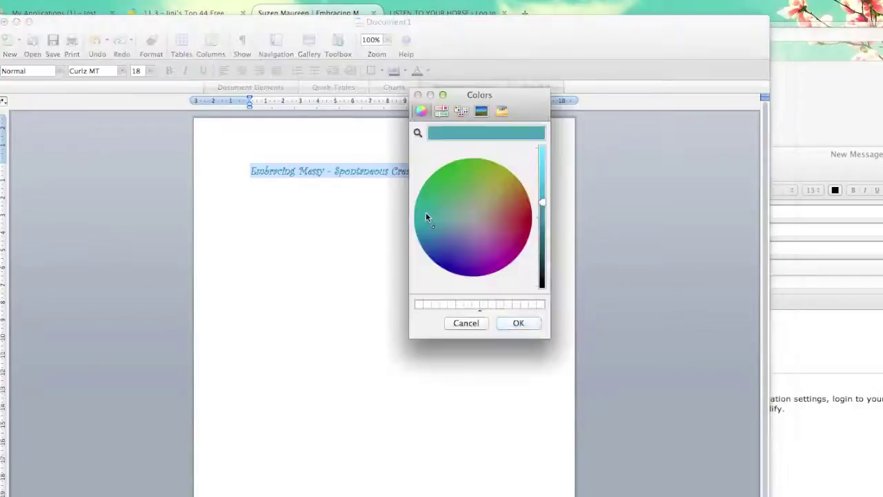
click(544, 225)
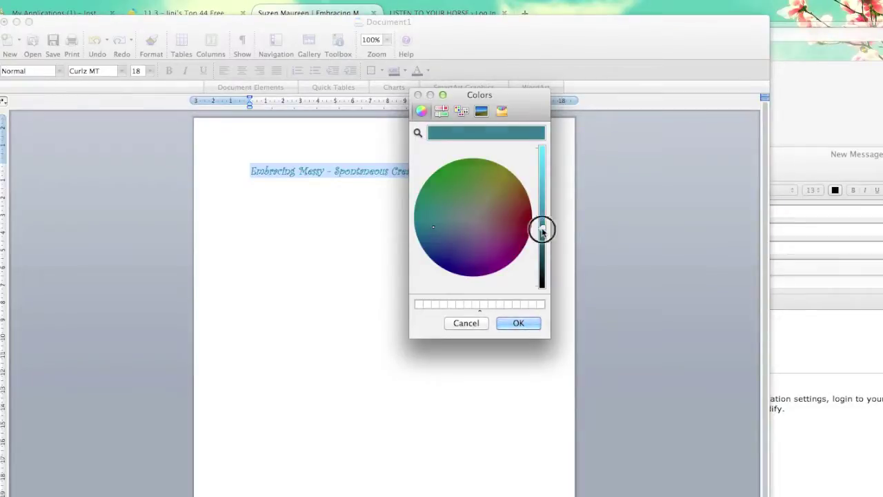
click(542, 229)
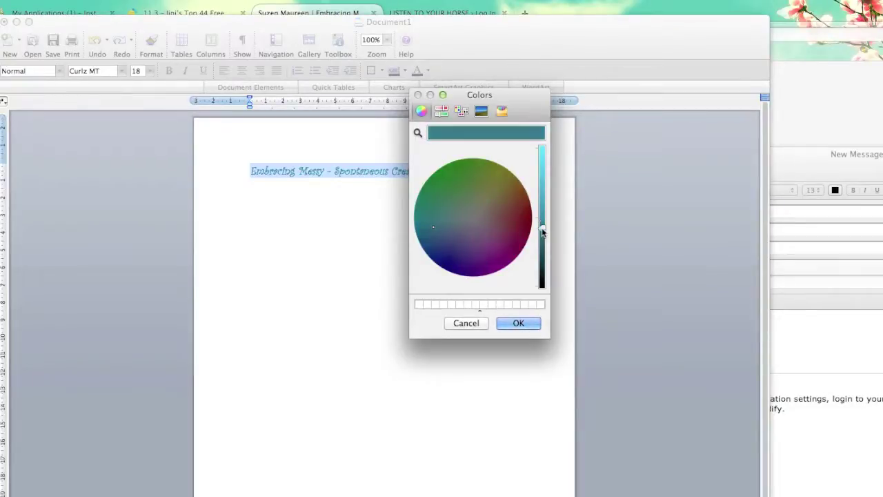
click(518, 323)
click(522, 327)
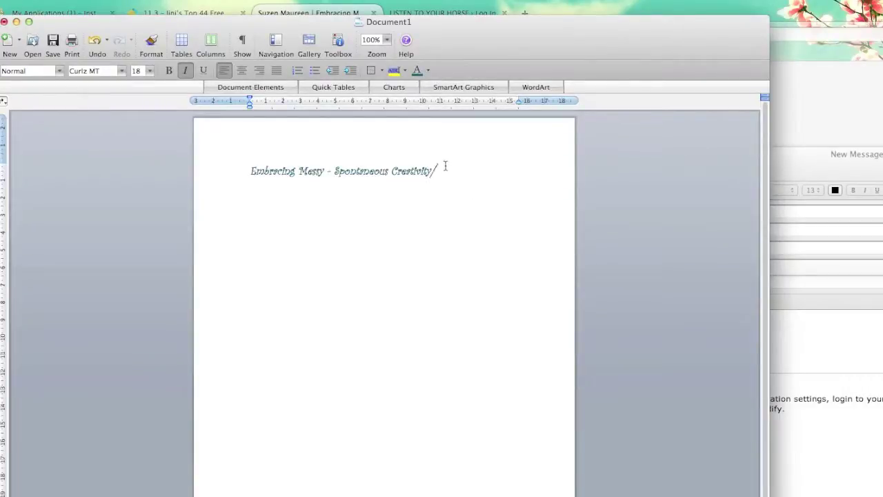
Change the tagline's font color to a muted mauve from the color wheel
drag(442, 170, 232, 163)
click(428, 70)
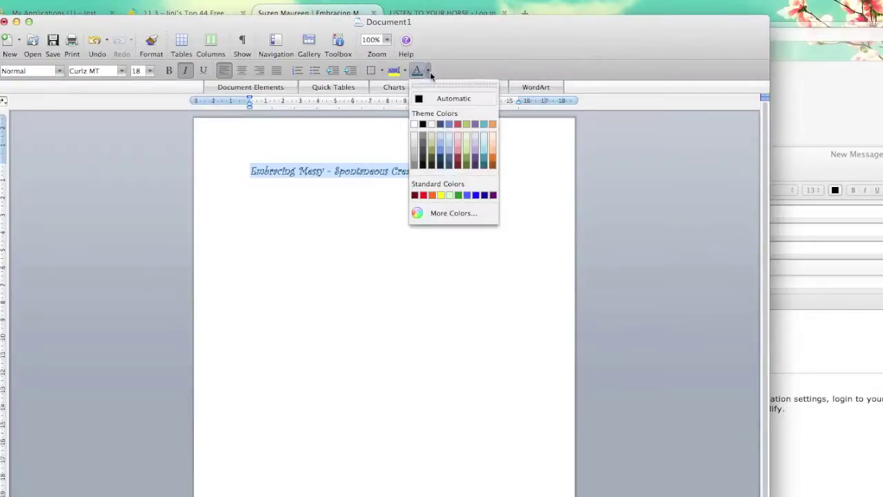
click(454, 214)
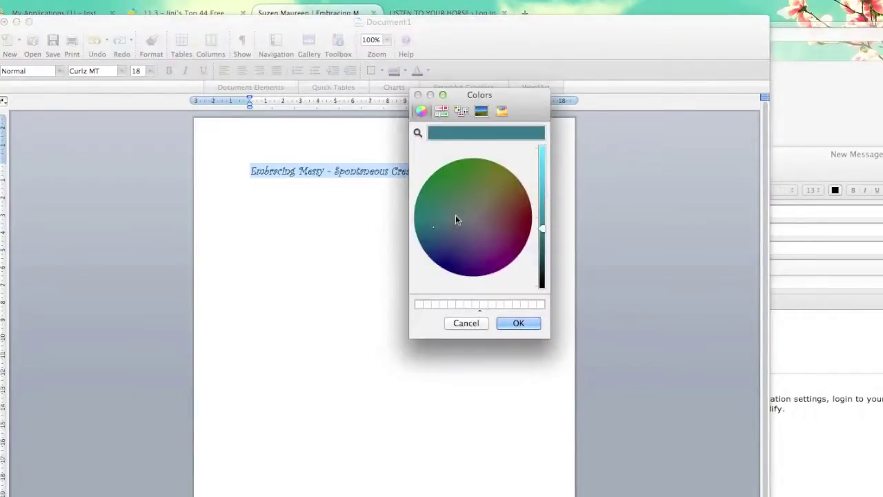
click(503, 233)
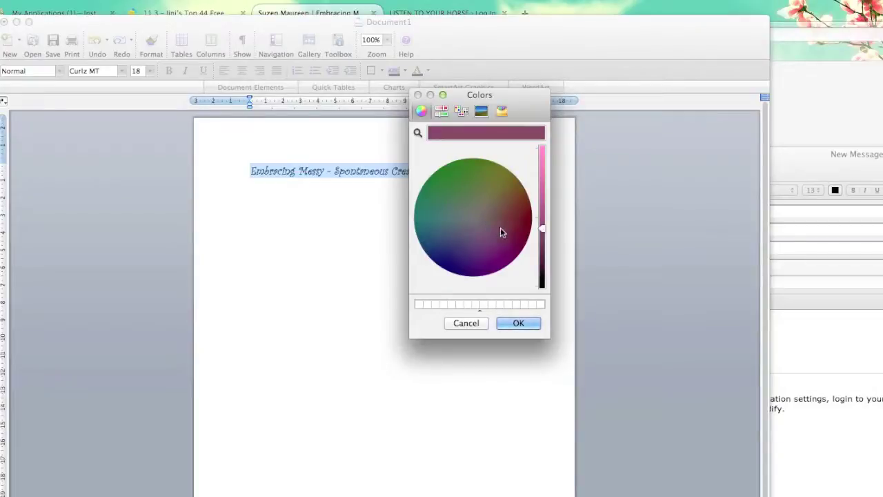
click(517, 322)
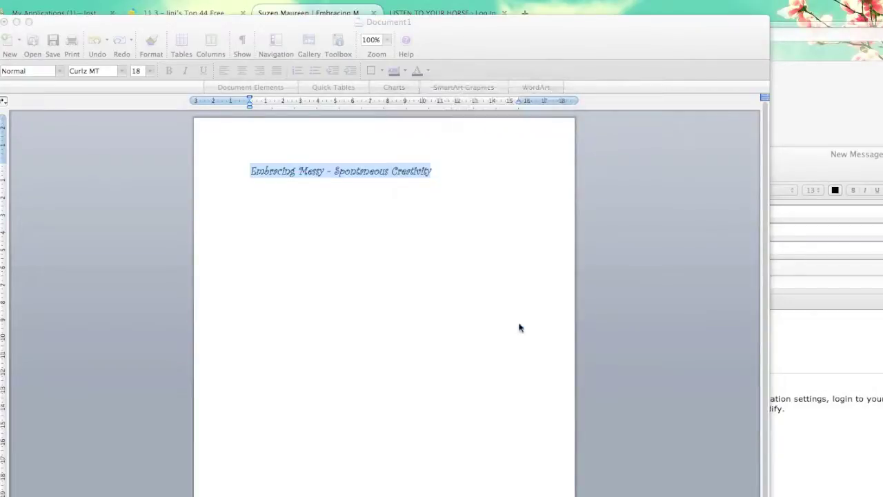
click(495, 198)
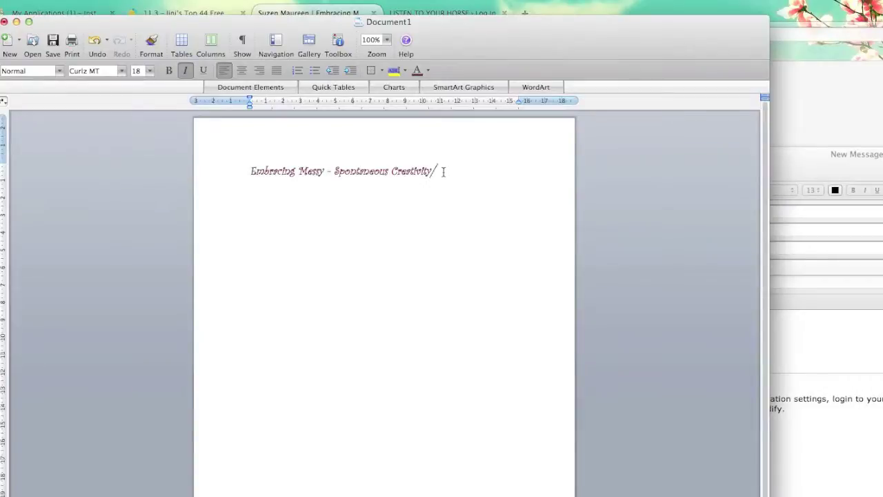
Recolour the tagline in a more saturated magenta-purple from the color wheel
drag(435, 172, 239, 166)
click(427, 71)
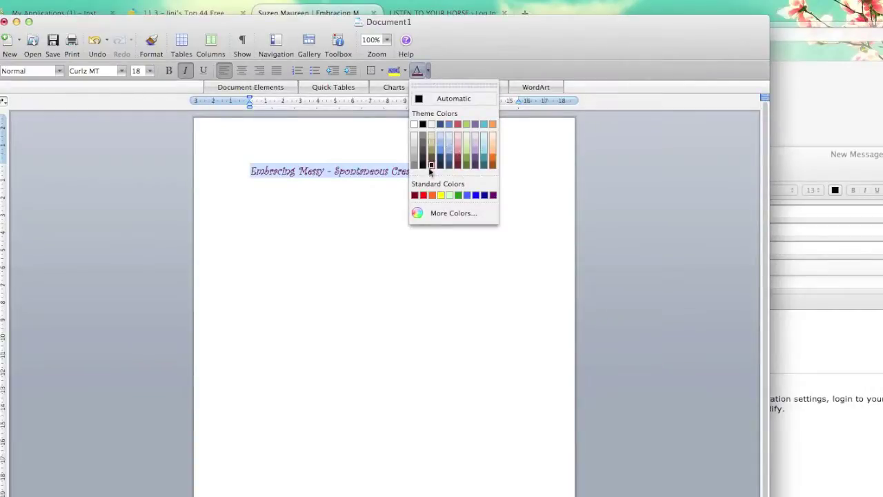
click(423, 213)
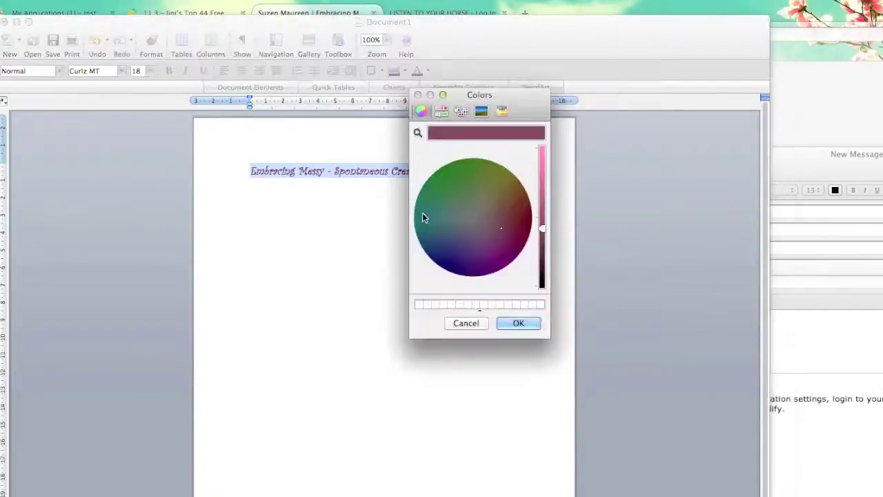
click(504, 237)
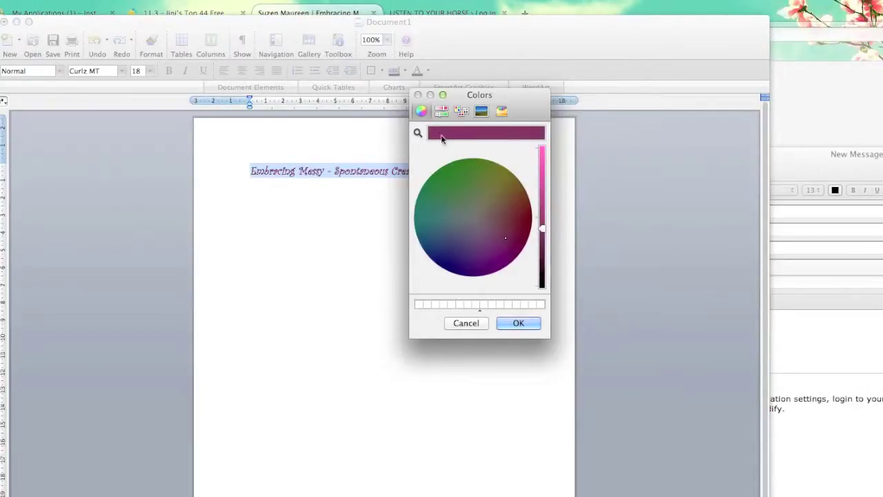
click(506, 244)
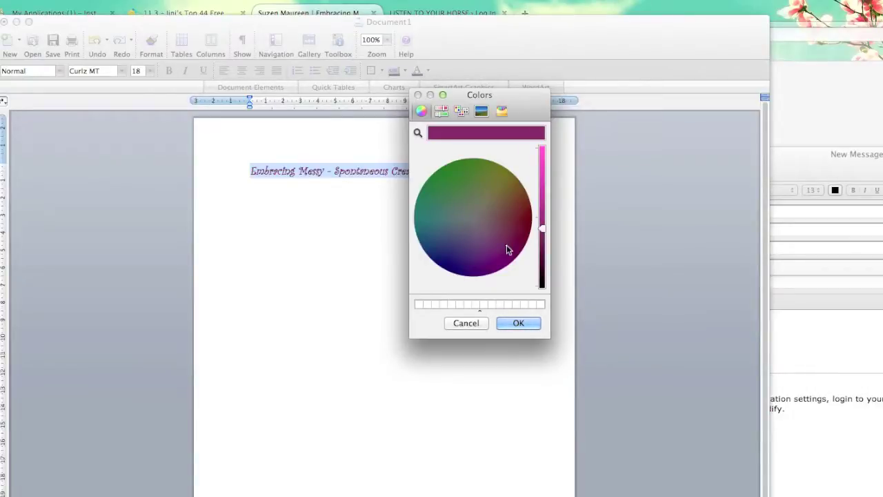
click(518, 323)
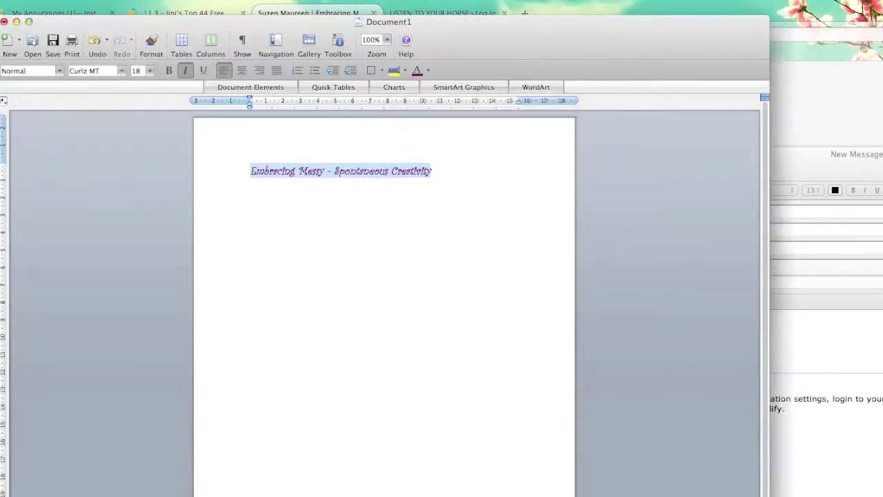
click(436, 171)
Copy the magenta-purple tagline from Word and paste it over the black tagline in the Hello signature, removing the extra blank line
drag(442, 172, 221, 162)
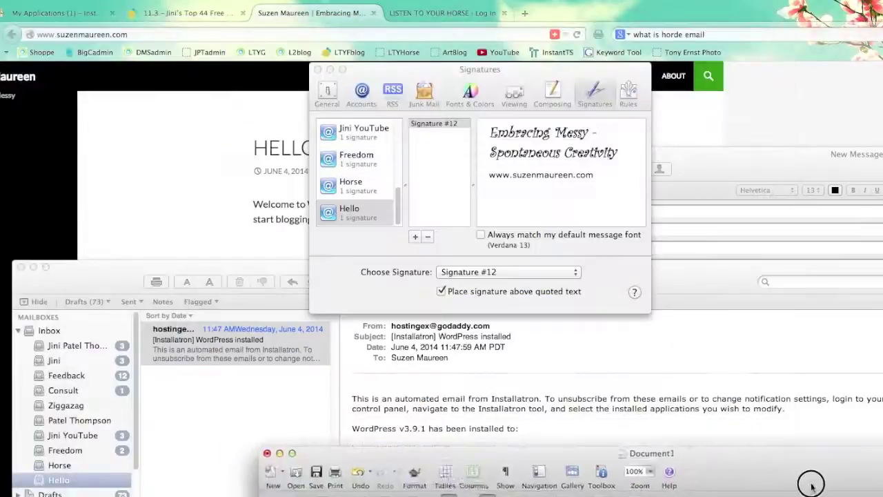
mouse_move(610, 159)
mouse_down()
mouse_move(617, 152)
mouse_move(485, 132)
mouse_up()
key(super+c)
key(BackSpace)
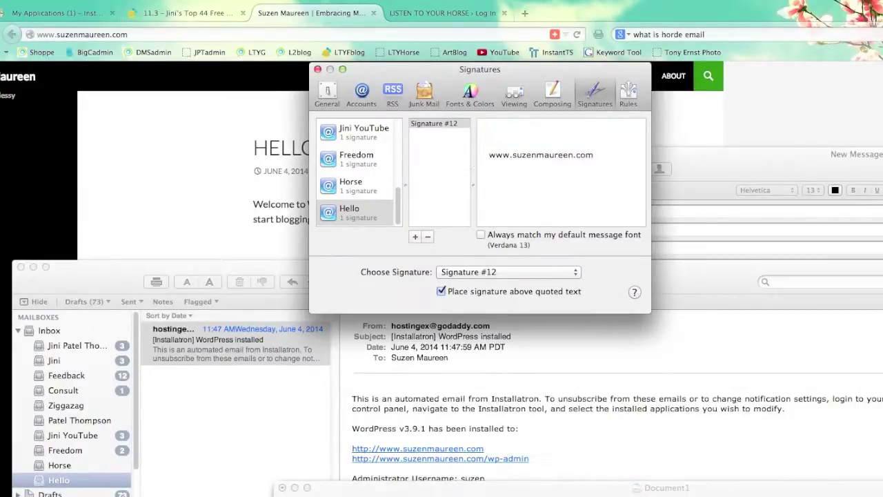
key(Delete)
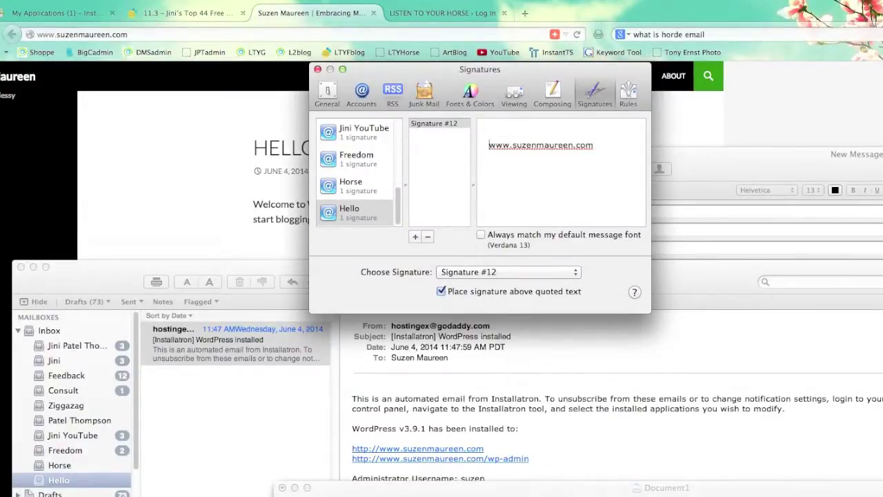
key(super+v)
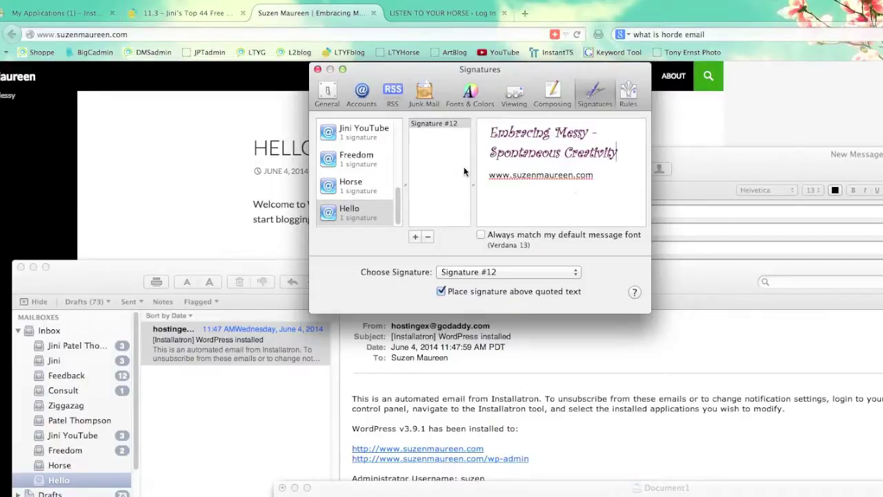
Start a new message from the Hello account, address it to the test recipient's e-mail, and set the subject to "test sign"
click(350, 185)
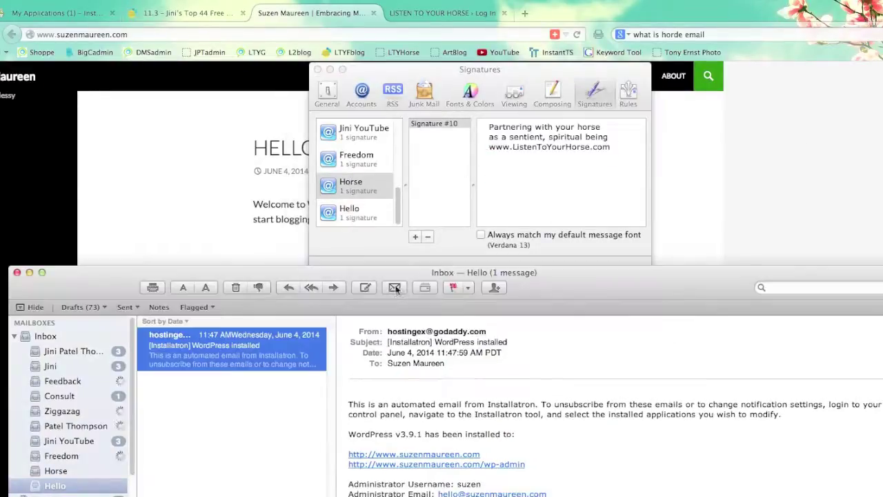
click(365, 288)
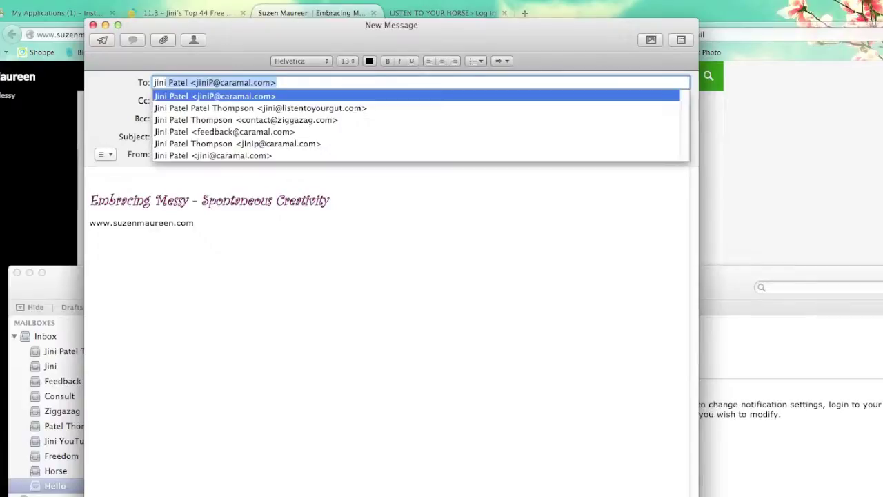
key(Return)
key(Tab)
key(Tab)
text(c)
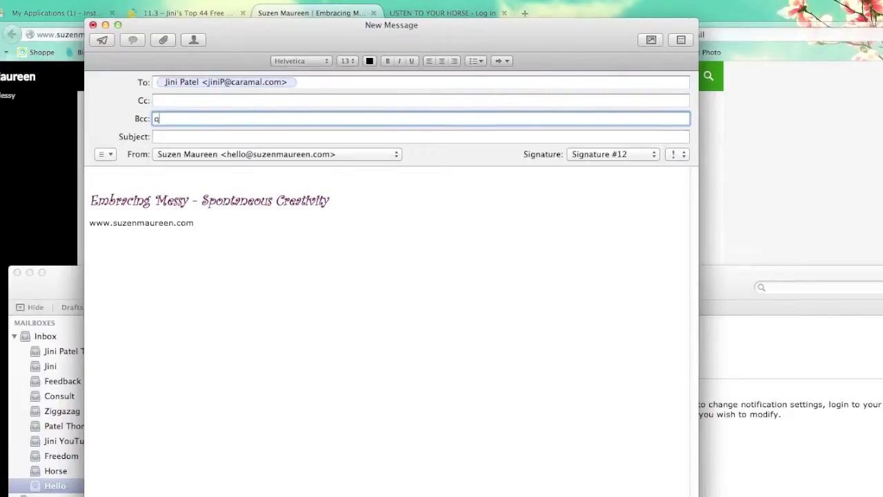
key(BackSpace)
key(Tab)
text(test sign)
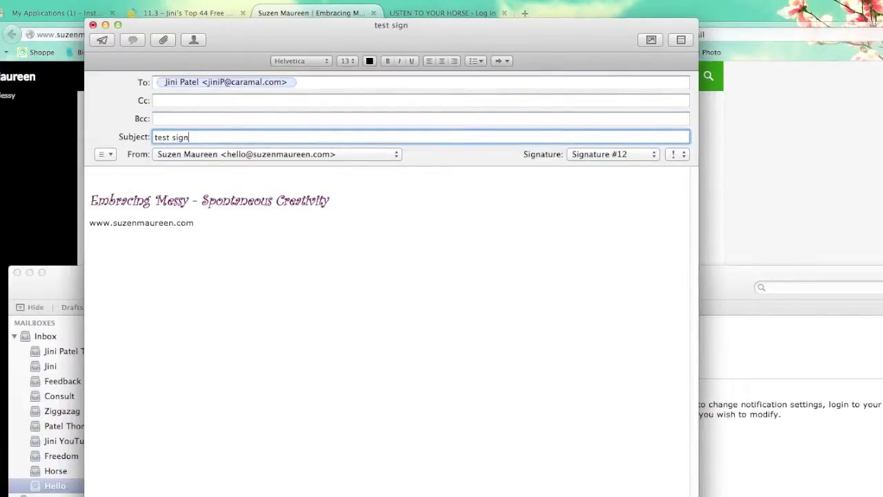
Fill the message body above the signature with five short lines of random placeholder text, starting with "lktha;j"
key(Tab)
text(lktha;j)
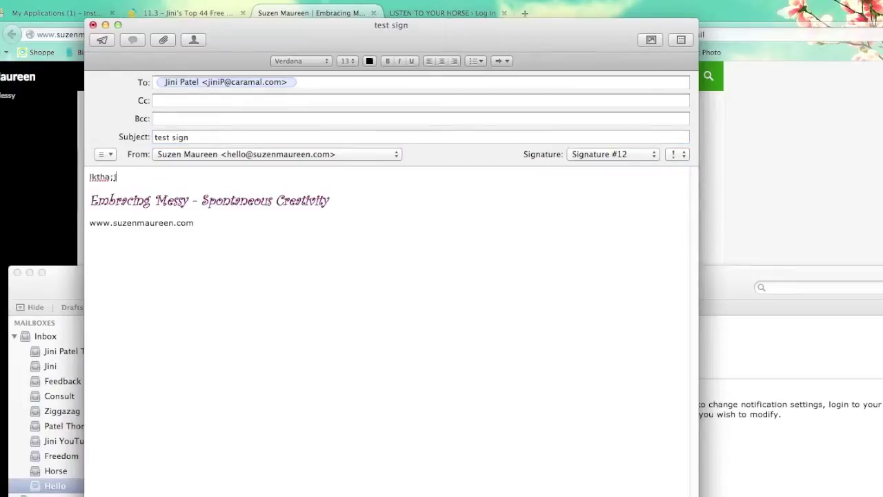
key(Return)
text(jag;kthatka)
key(Return)
text(khk;jthas)
key(Return)
text(k)
key(Return)
text(asjadl'ktja)
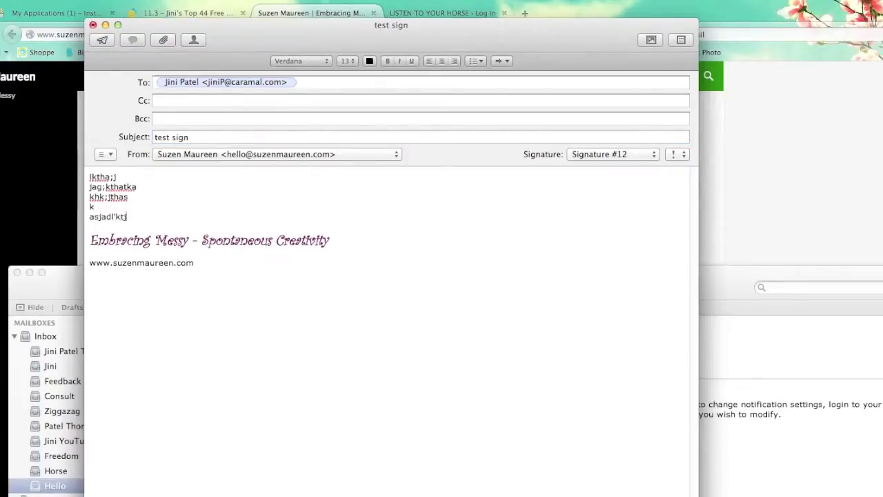
Add the closing "love" and the sender's short first name below the placeholder text, and send the message
key(Return)
key(Return)
text(love)
key(Return)
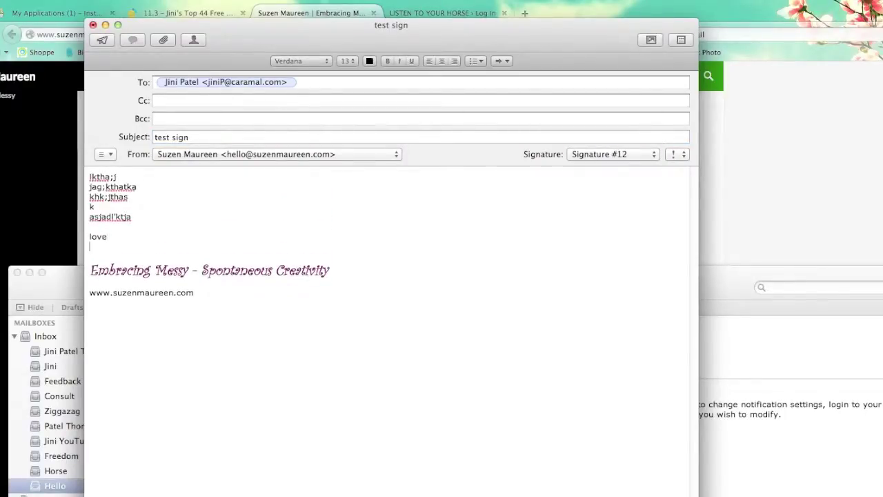
text(Xuz)
key(BackSpace)
key(BackSpace)
text(uz)
click(111, 38)
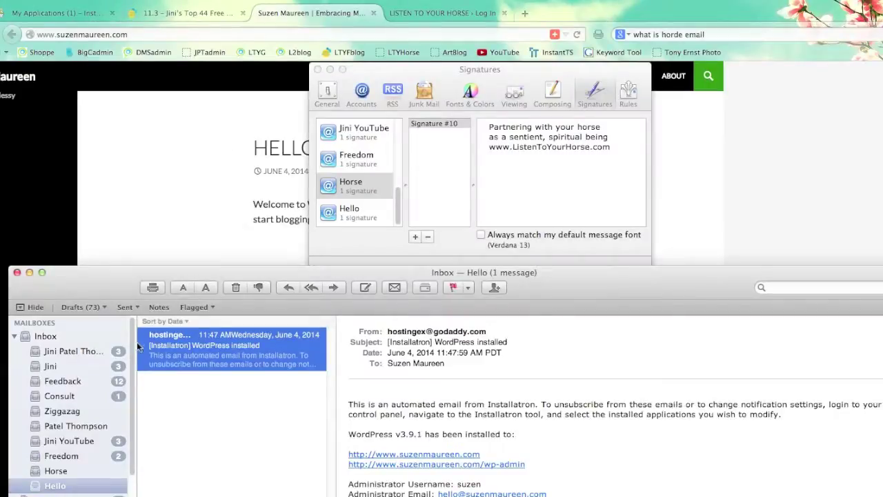
Fetch new mail in the recipient's inbox and open the "test sign" message to inspect its signature and website link
click(69, 367)
click(238, 383)
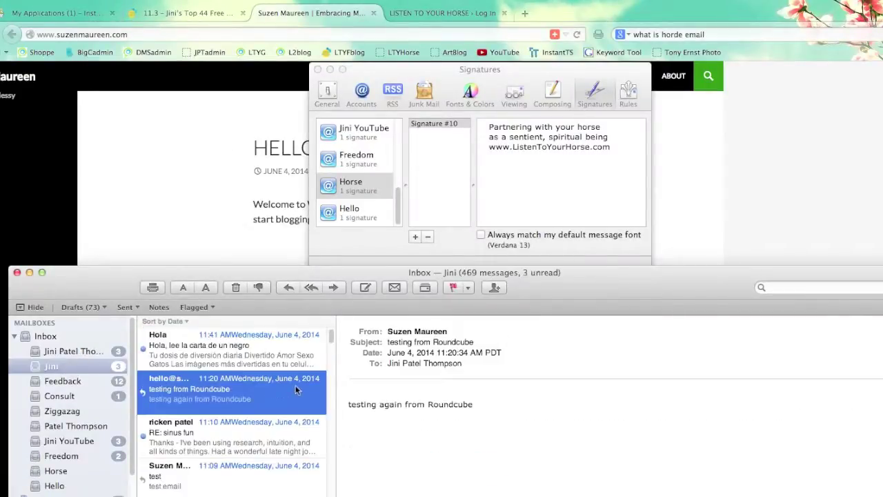
click(399, 292)
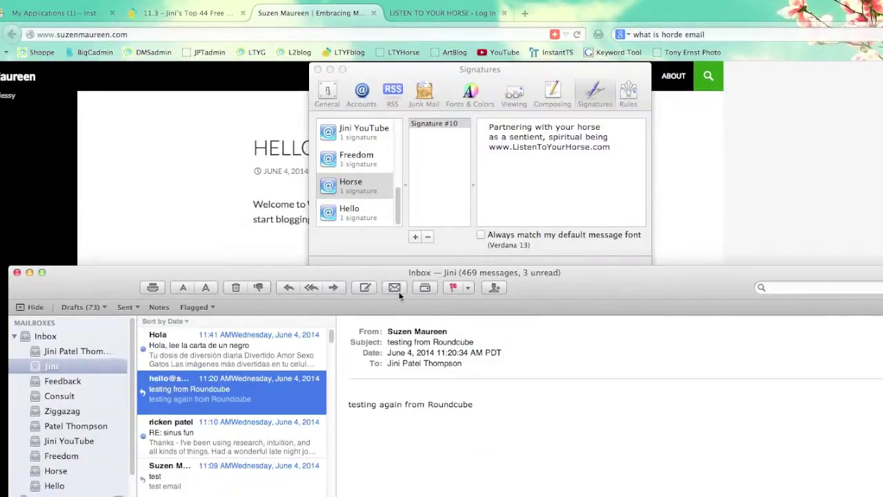
click(233, 348)
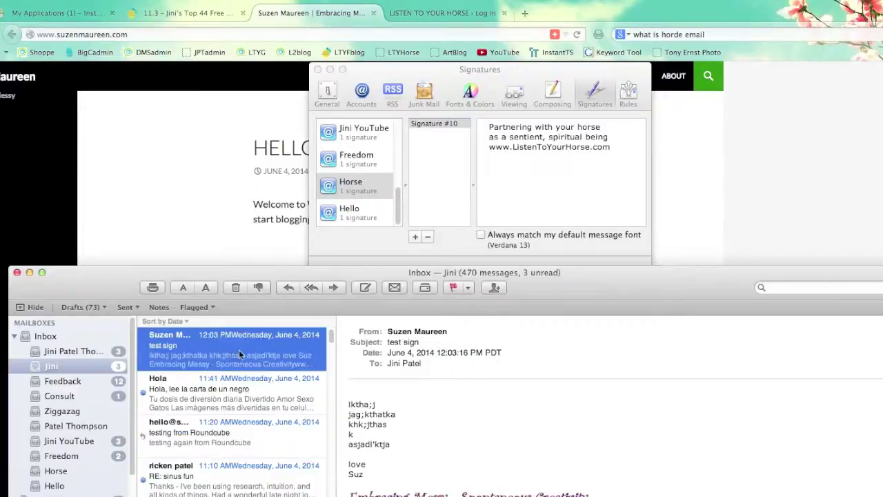
drag(610, 308, 619, 256)
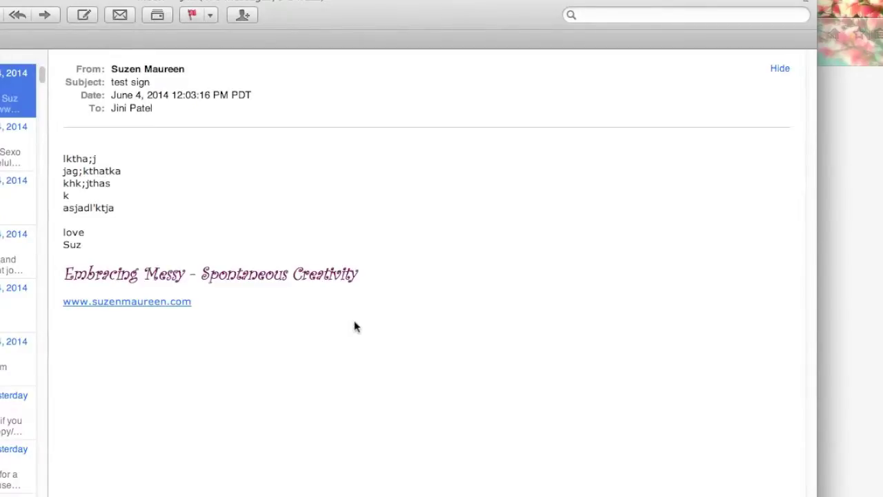
mouse_move(154, 309)
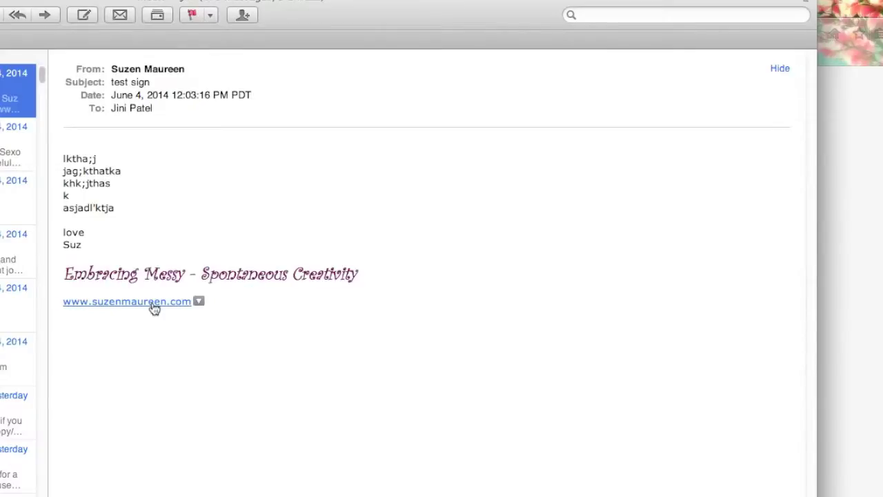